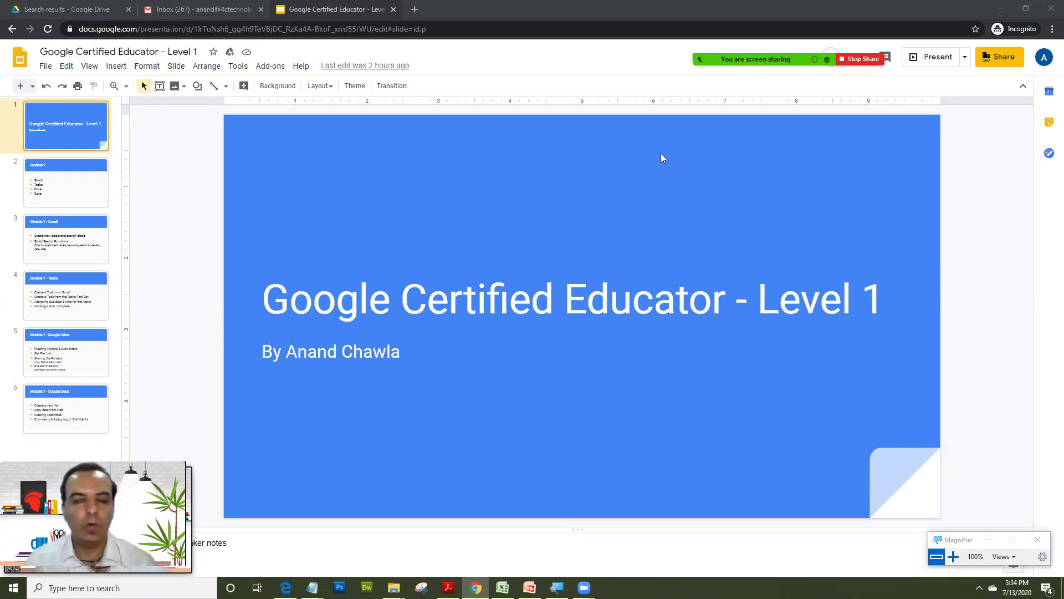
# Review the Module 1 overview slide and the topics on the Module 1 - Google Docs slide
pyautogui.click(83, 194)
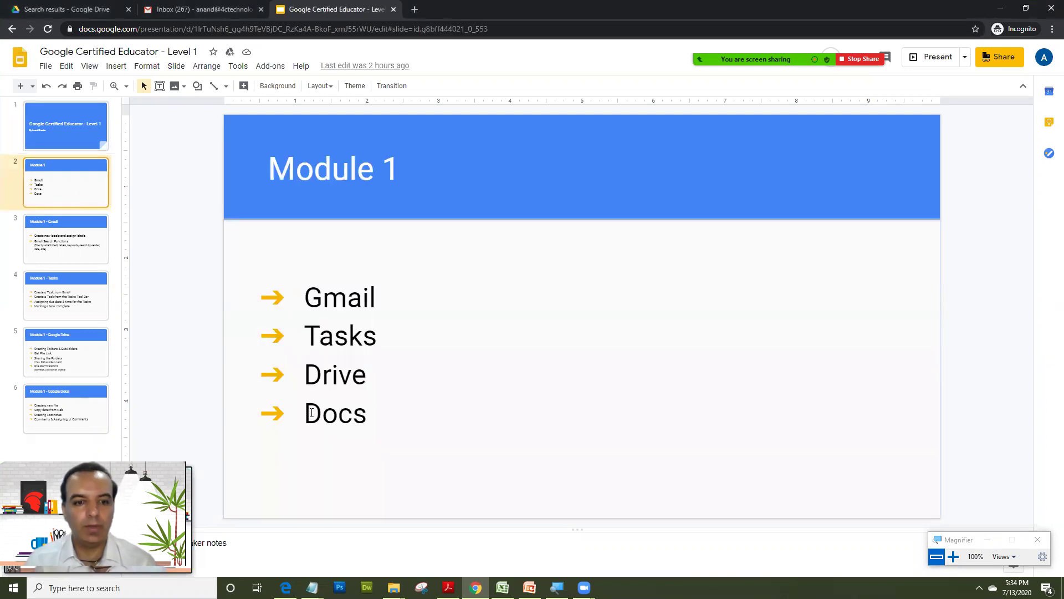
pyautogui.moveTo(305, 413); pyautogui.dragTo(376, 420)
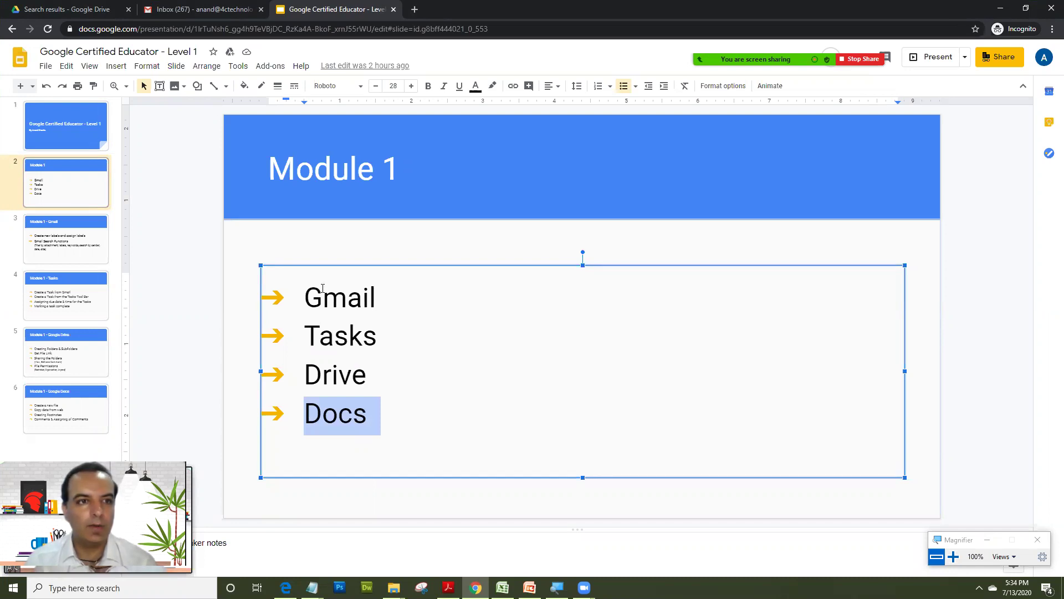
pyautogui.click(84, 420)
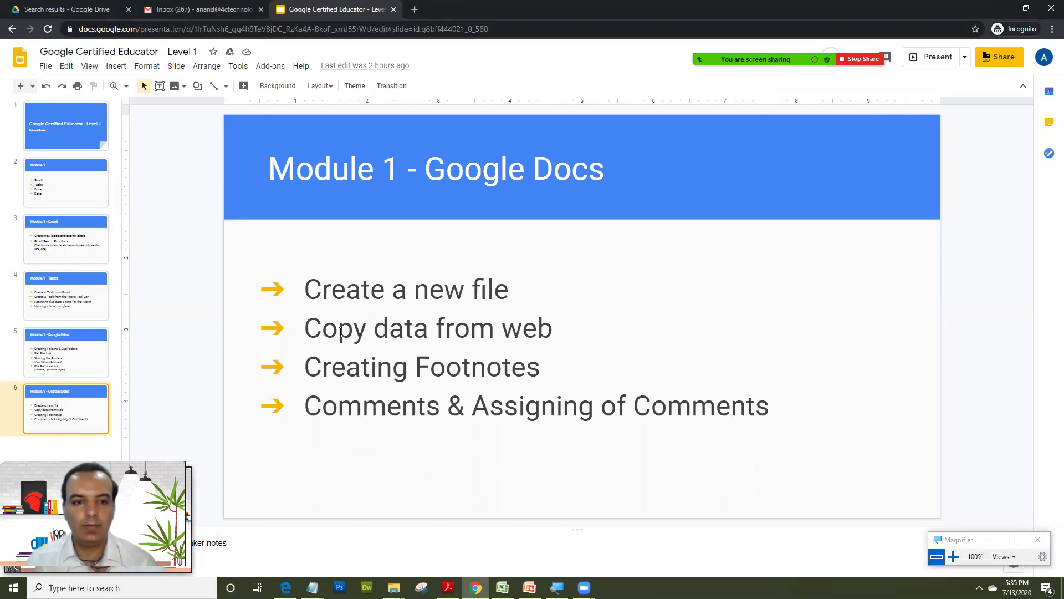
pyautogui.click(362, 288)
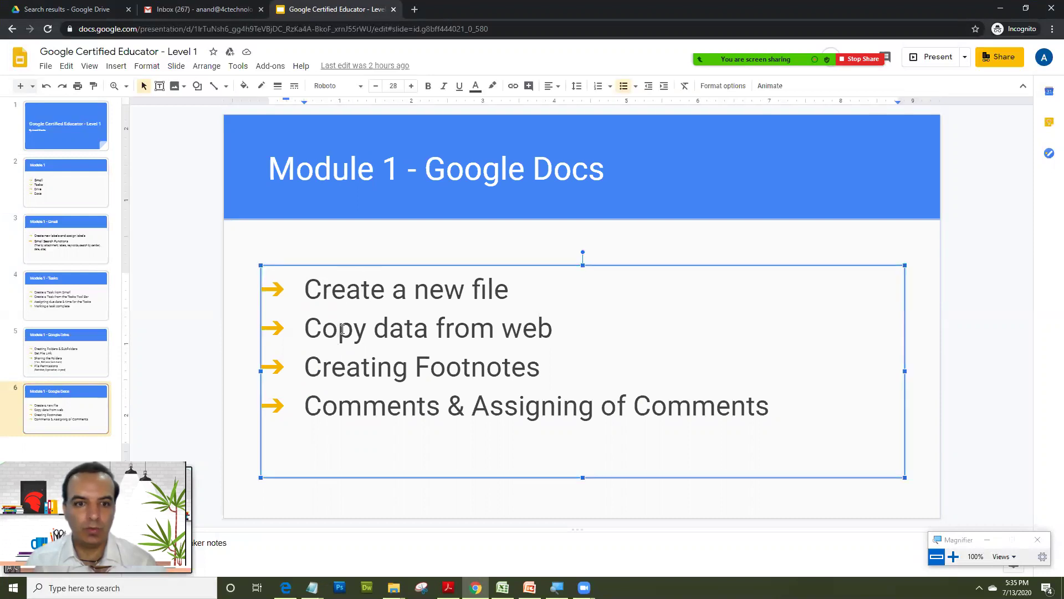
pyautogui.click(322, 373)
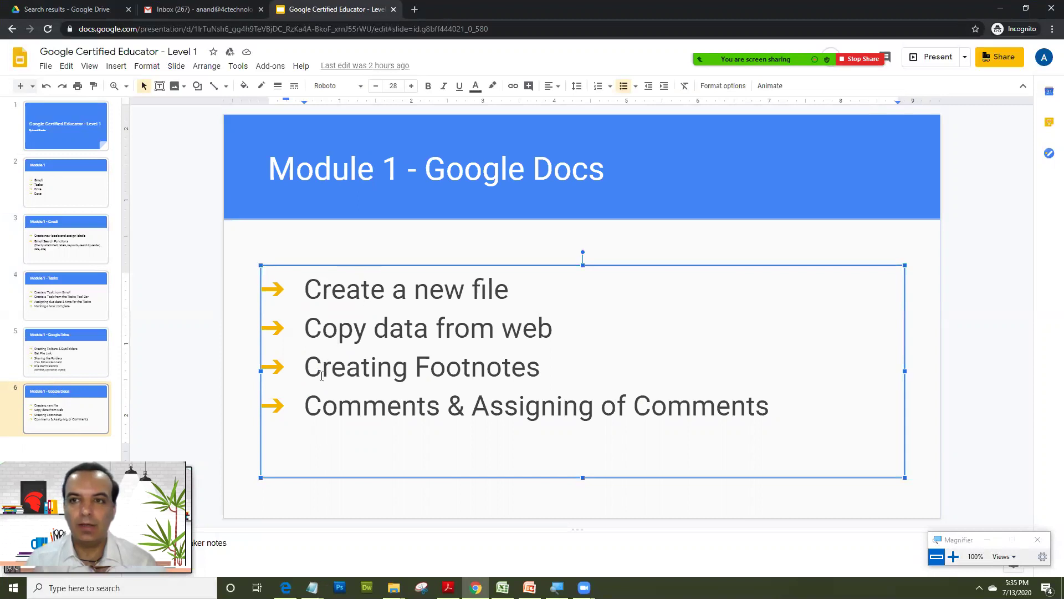
pyautogui.click(313, 407)
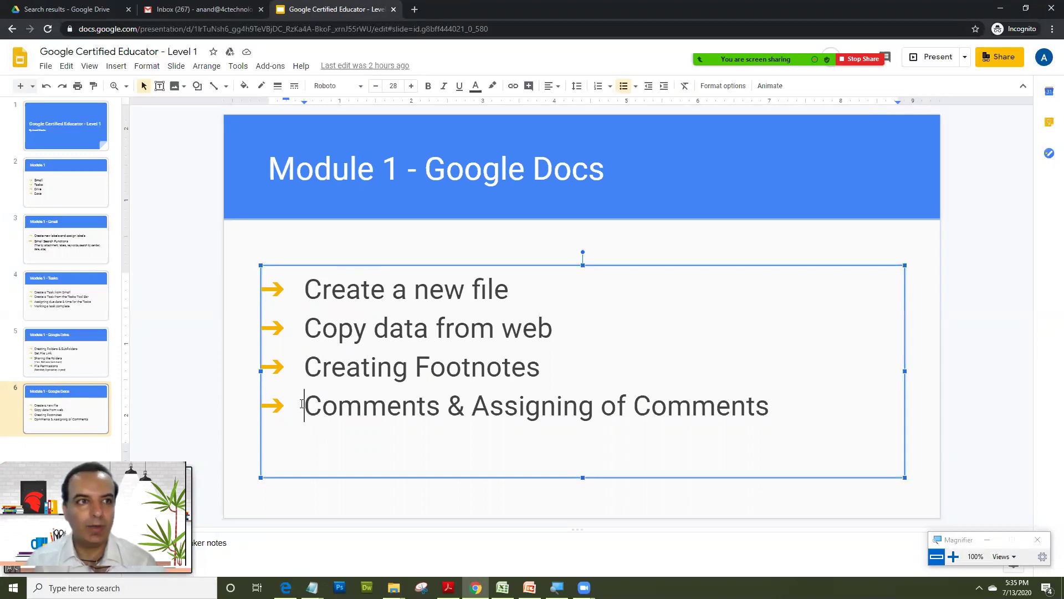
# Switch to Google Drive and create a new blank Google Docs document
pyautogui.click(93, 6)
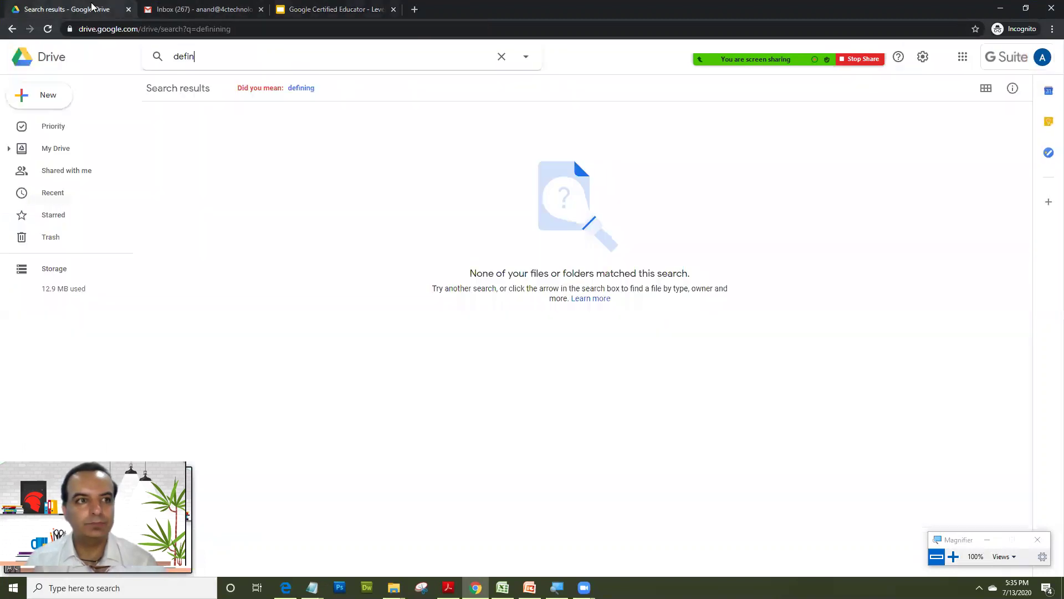
pyautogui.press('BackSpace')
pyautogui.press('BackSpace')
pyautogui.press('BackSpace')
pyautogui.press('BackSpace')
pyautogui.press('BackSpace')
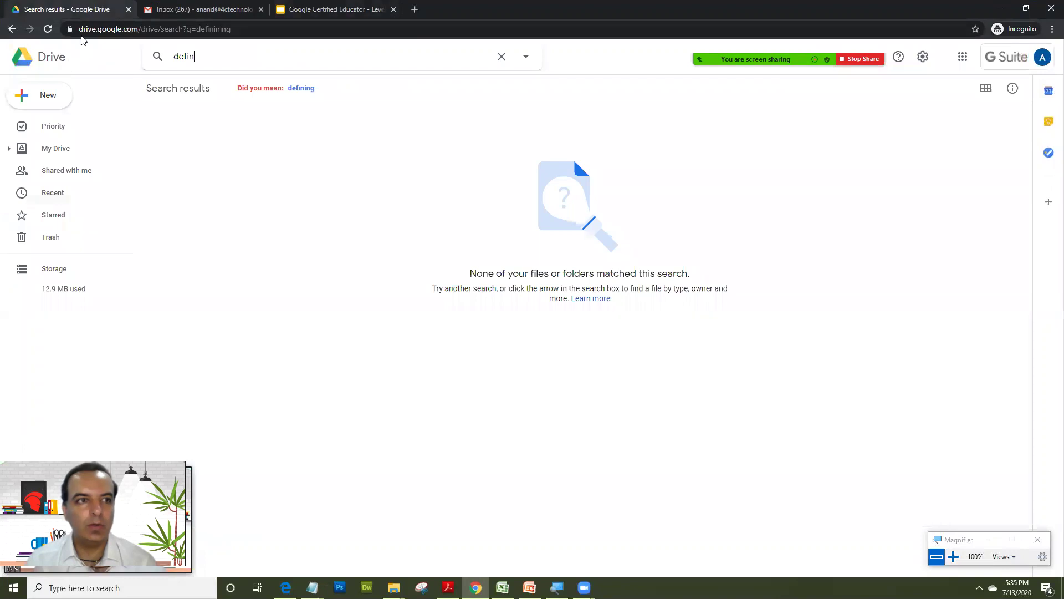
pyautogui.click(30, 102)
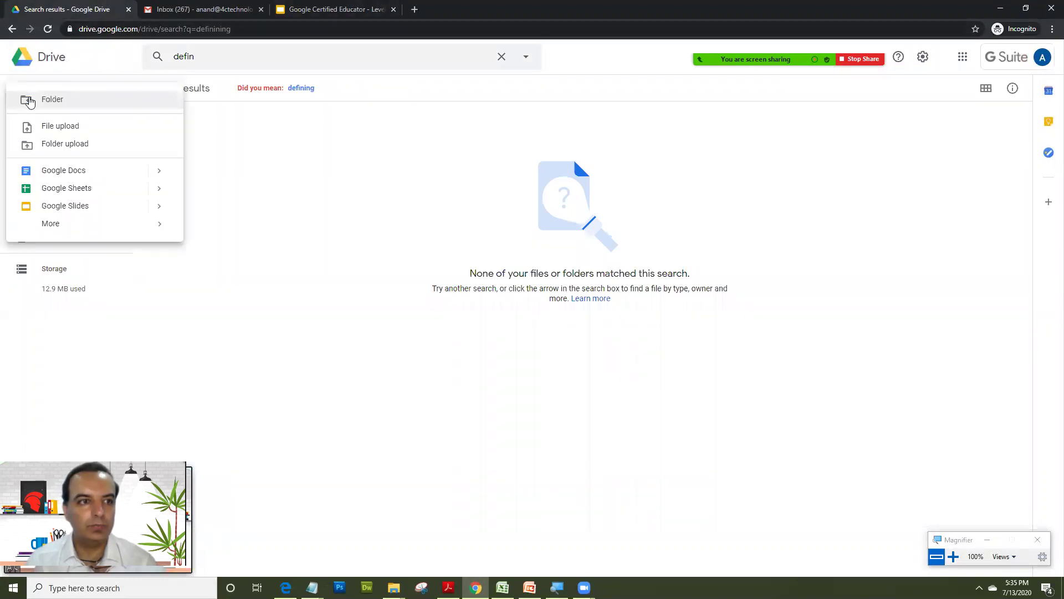
pyautogui.click(61, 174)
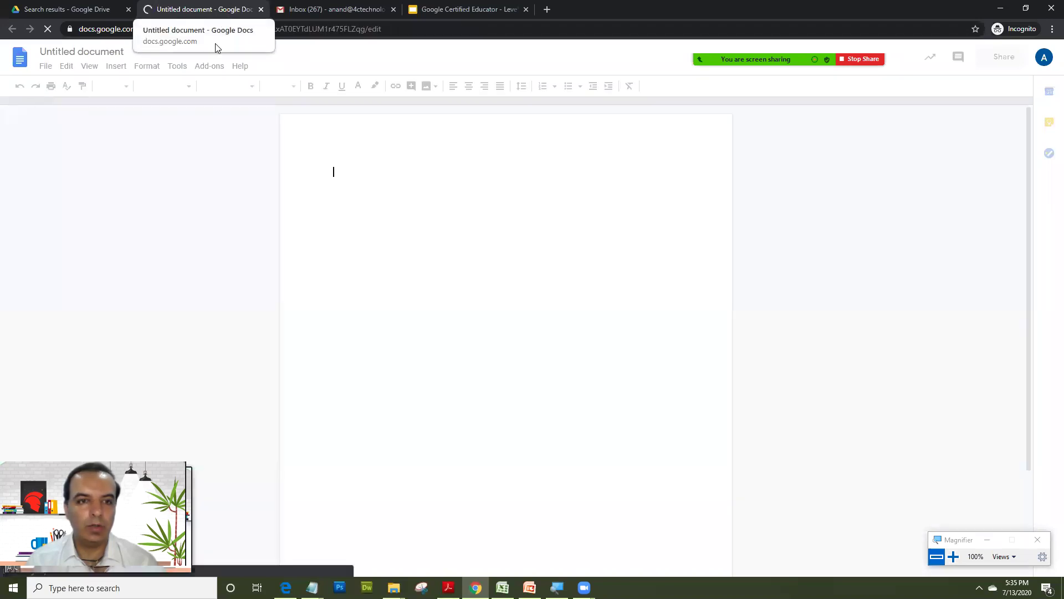
# Rename the untitled document as "This is a test"
pyautogui.click(80, 52)
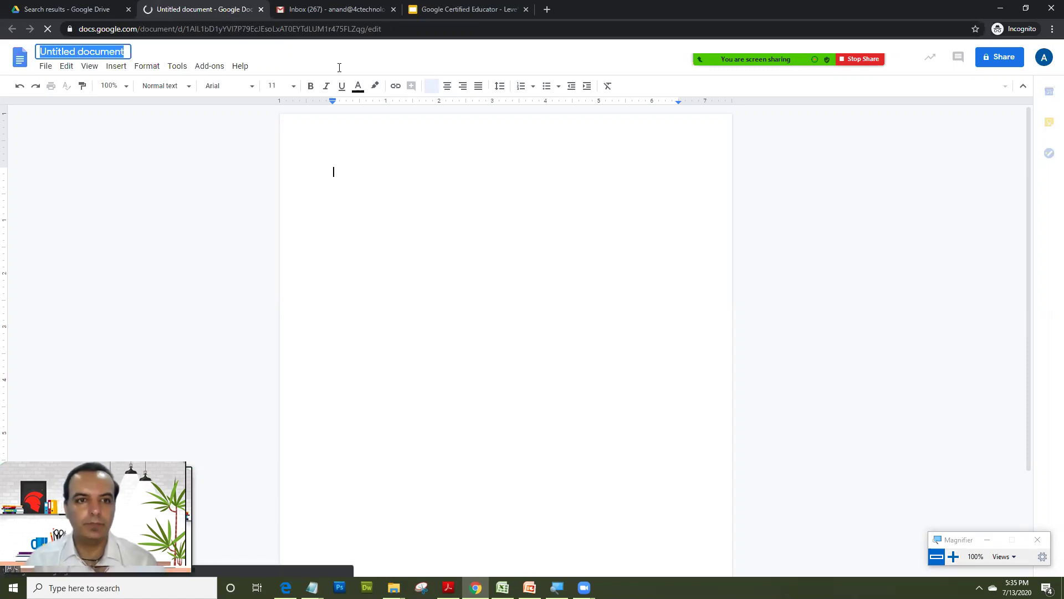
pyautogui.write('This is a test')
pyautogui.press('Return')
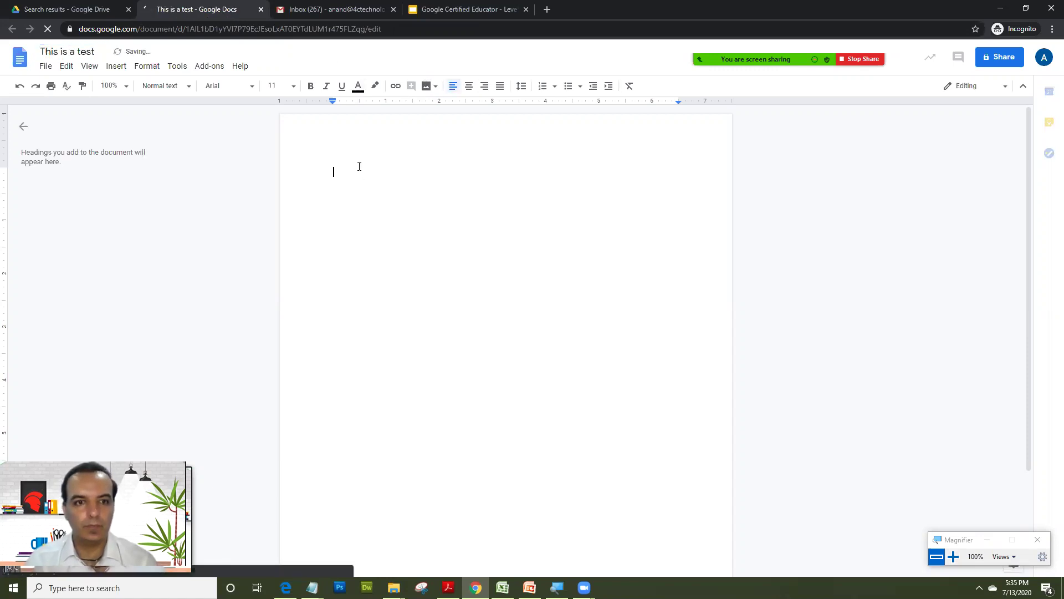
# Enter "Hi" in the page header and "Welcome to my test document" in the document body
pyautogui.doubleClick(359, 166)
pyautogui.write('Hi')
pyautogui.press('Return')
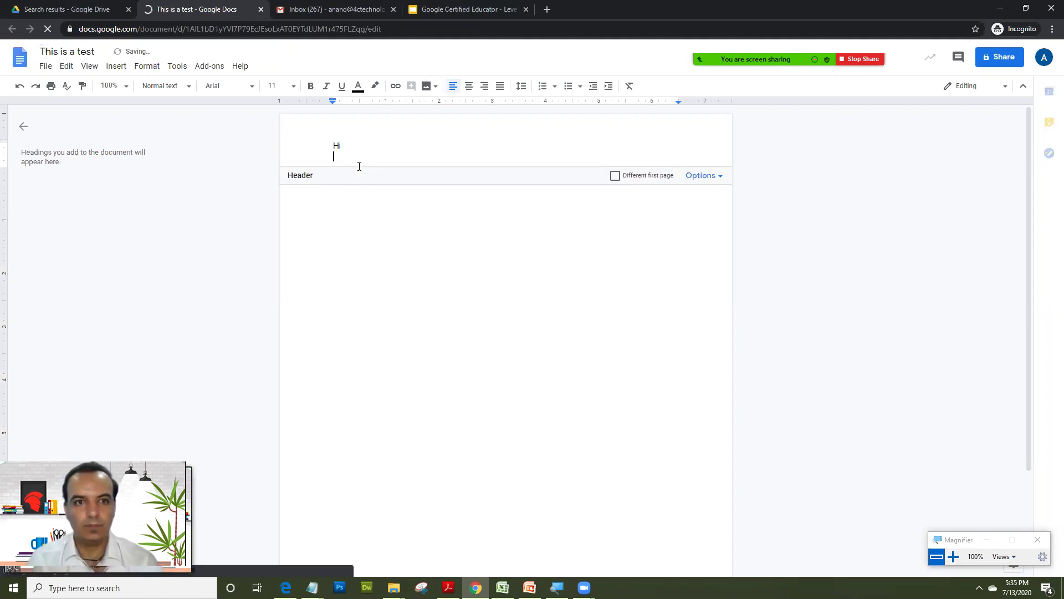
pyautogui.click(443, 253)
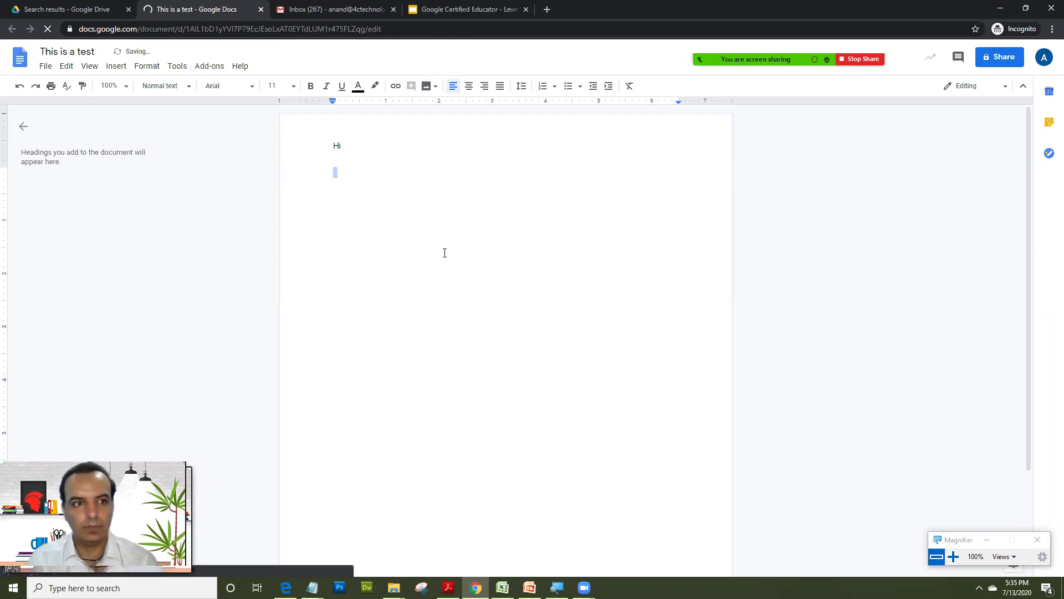
pyautogui.write('Welcome to my test document')
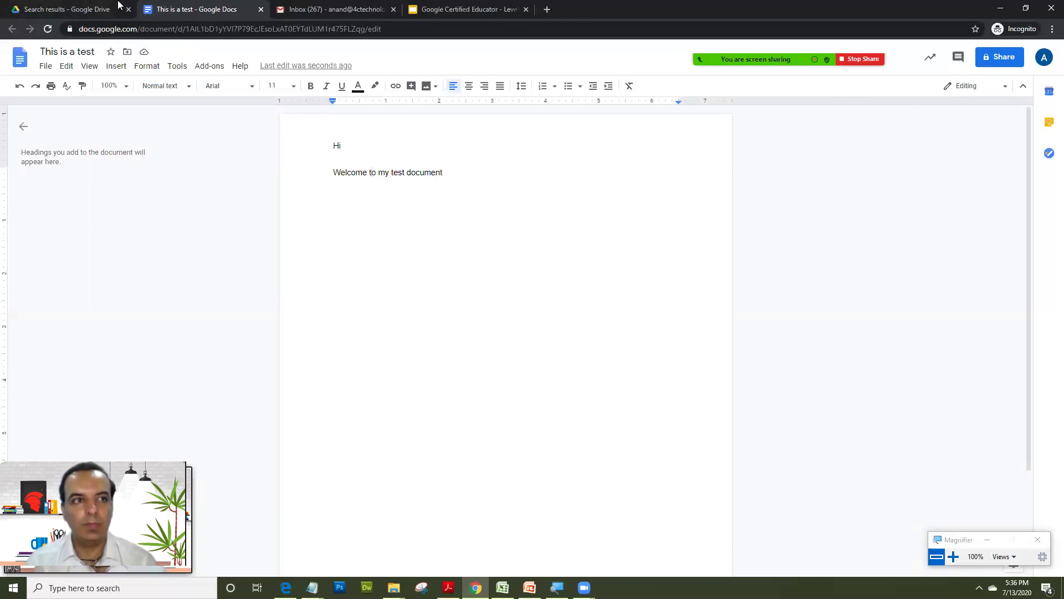
# Search Google Drive for "Defi" and open the document "Defining Creativity and Innovation"
pyautogui.click(84, 8)
pyautogui.click(207, 51)
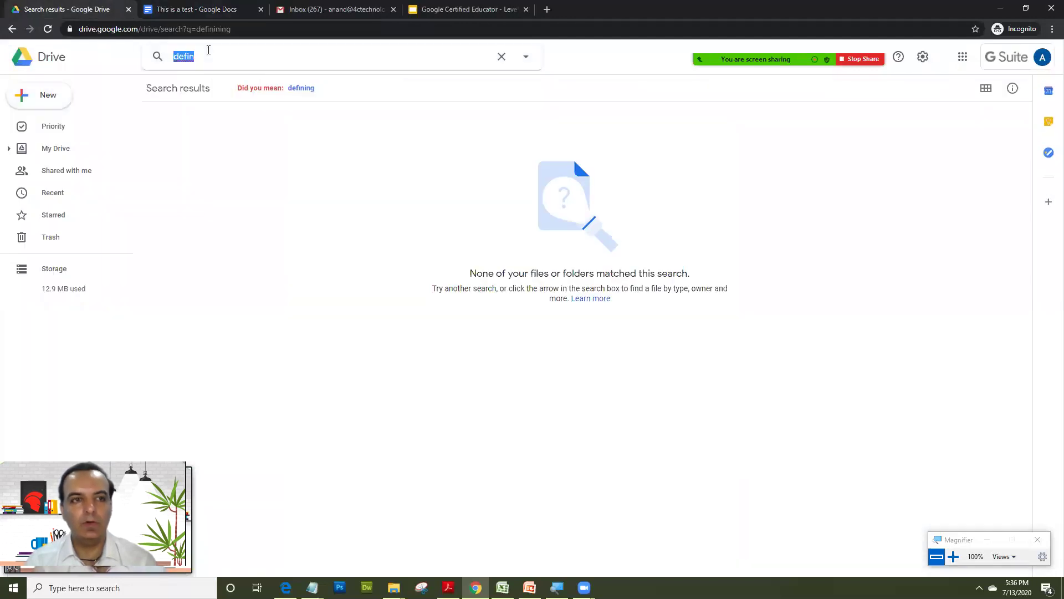
pyautogui.write('Defi')
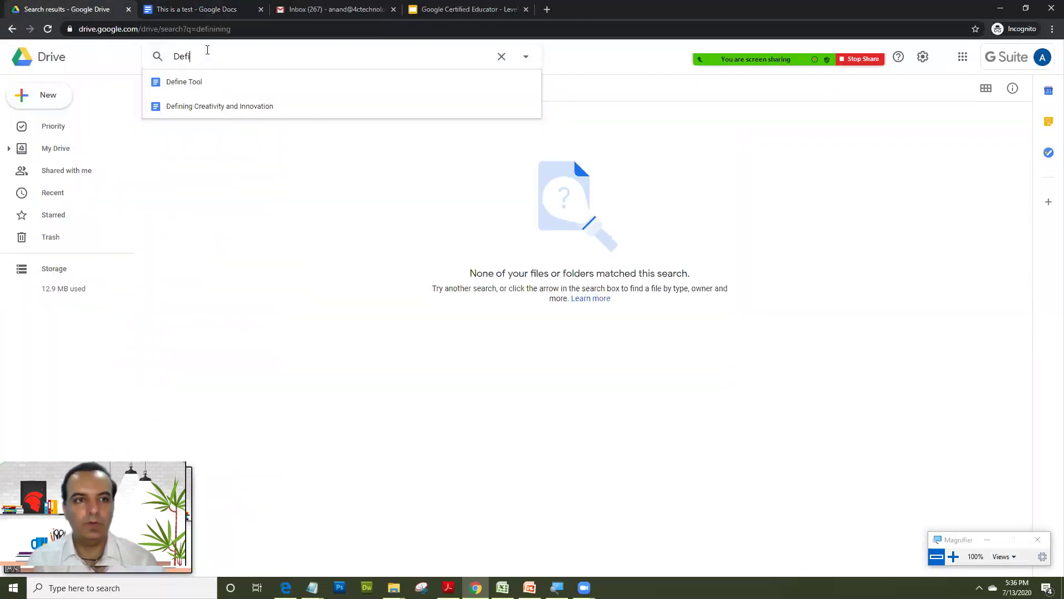
pyautogui.click(218, 107)
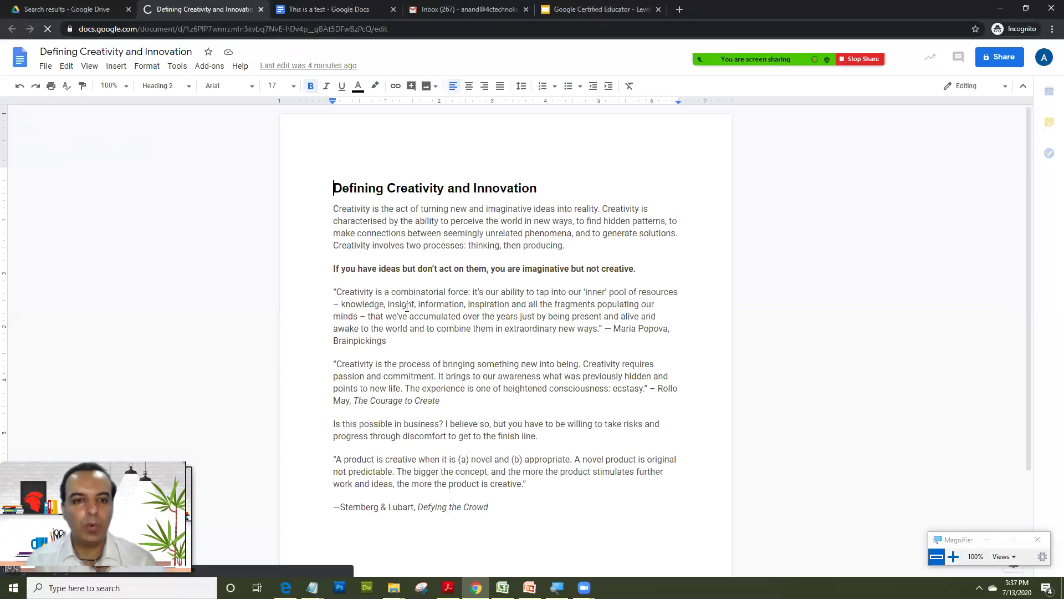
# Look through the text of the "Defining Creativity and Innovation" document from start to end
pyautogui.click(409, 339)
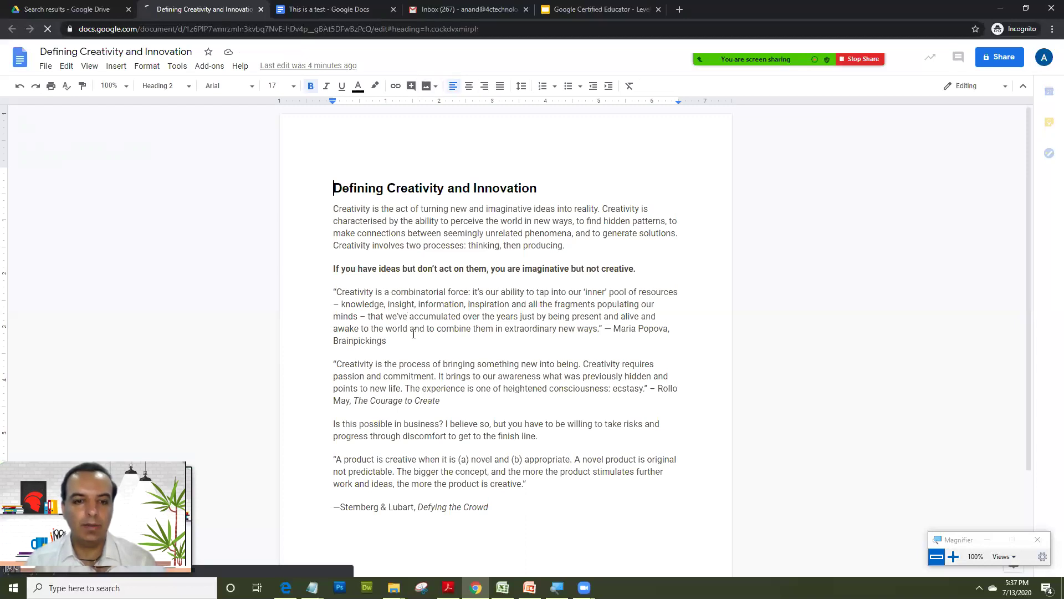
pyautogui.scroll(-1, 445, 299)
pyautogui.scroll(-1, 448, 291)
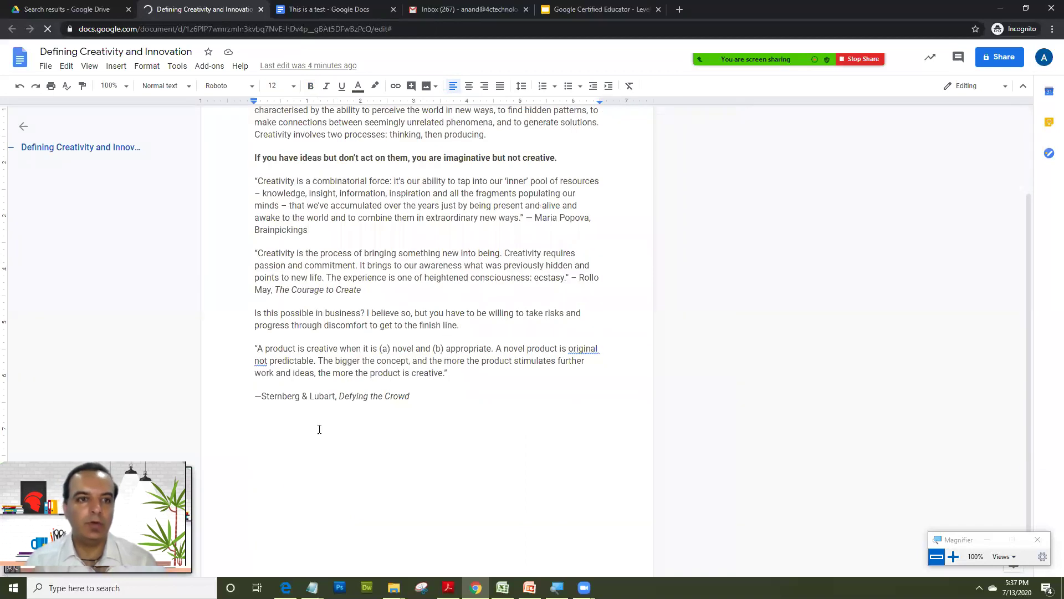
pyautogui.scroll(1, 320, 429)
pyautogui.scroll(1, 319, 428)
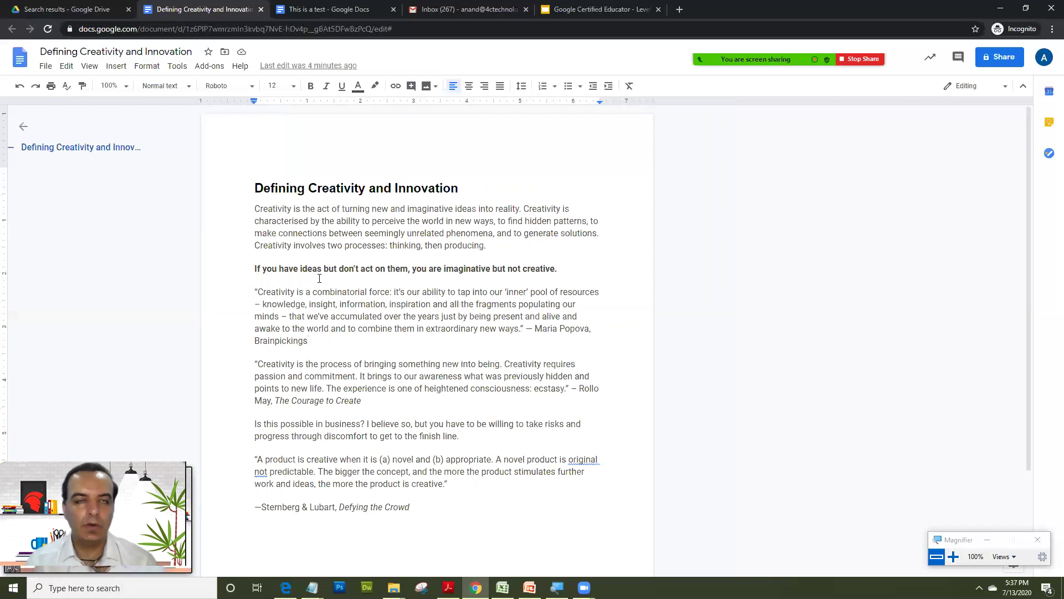
pyautogui.scroll(-1, 319, 278)
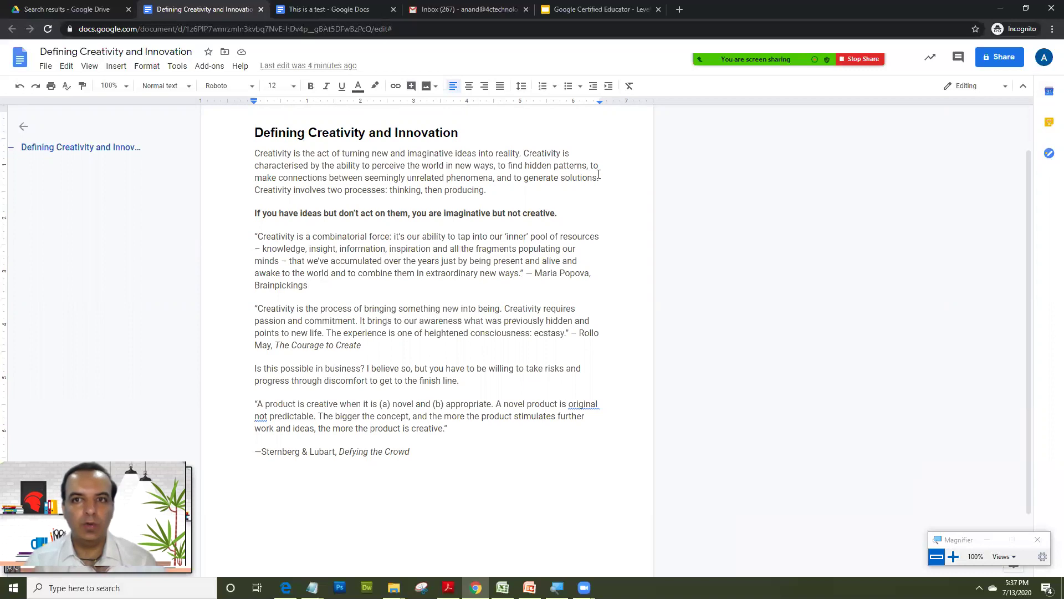
# Search the web for "creativity" in a new browser tab and open the creativityatwork.com article "What is Creativity?"
pyautogui.click(679, 9)
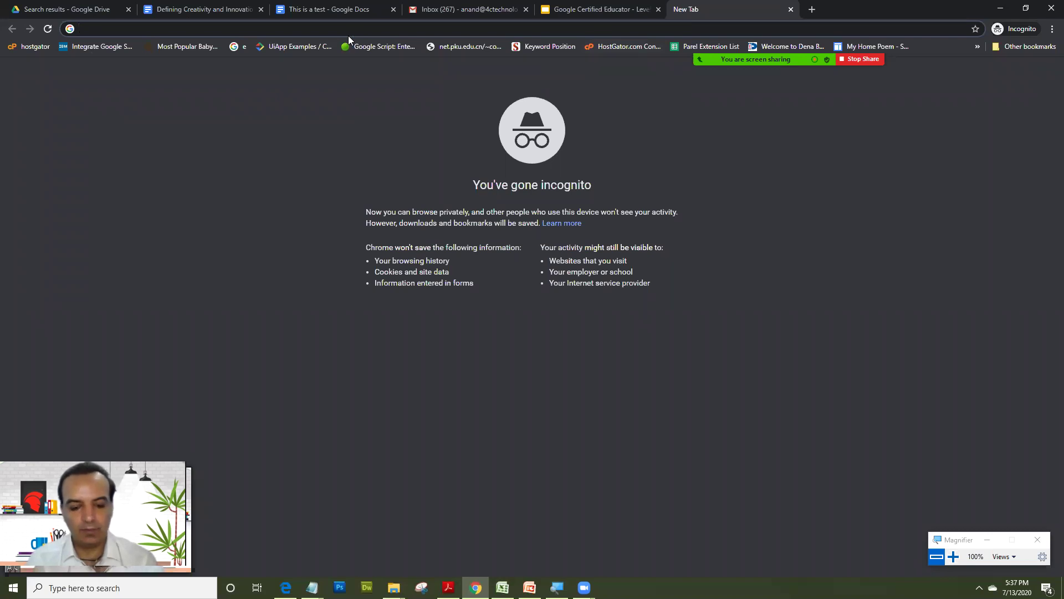
pyautogui.write('creativity')
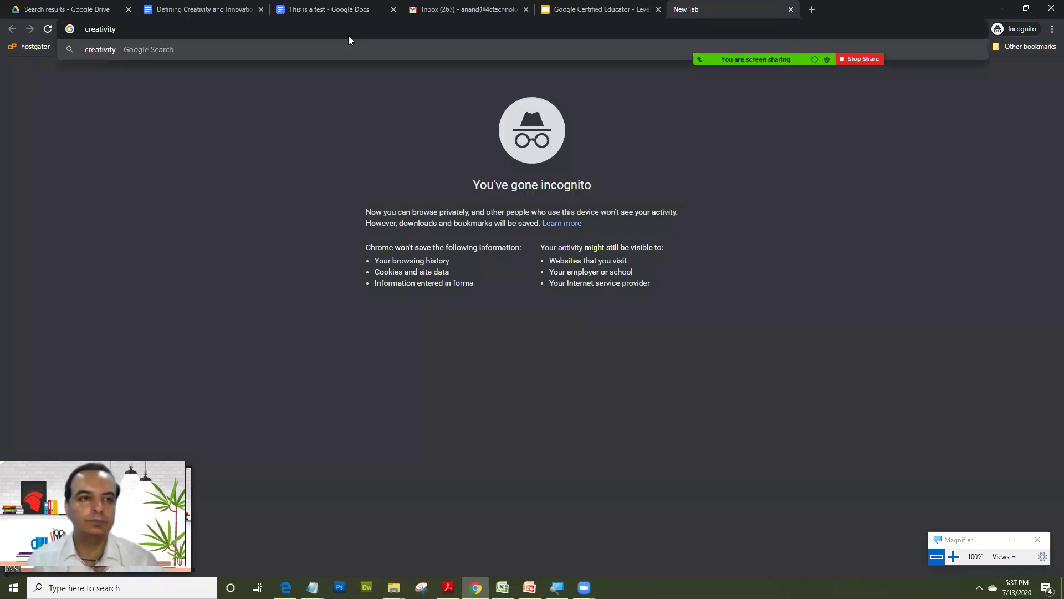
pyautogui.press('Return')
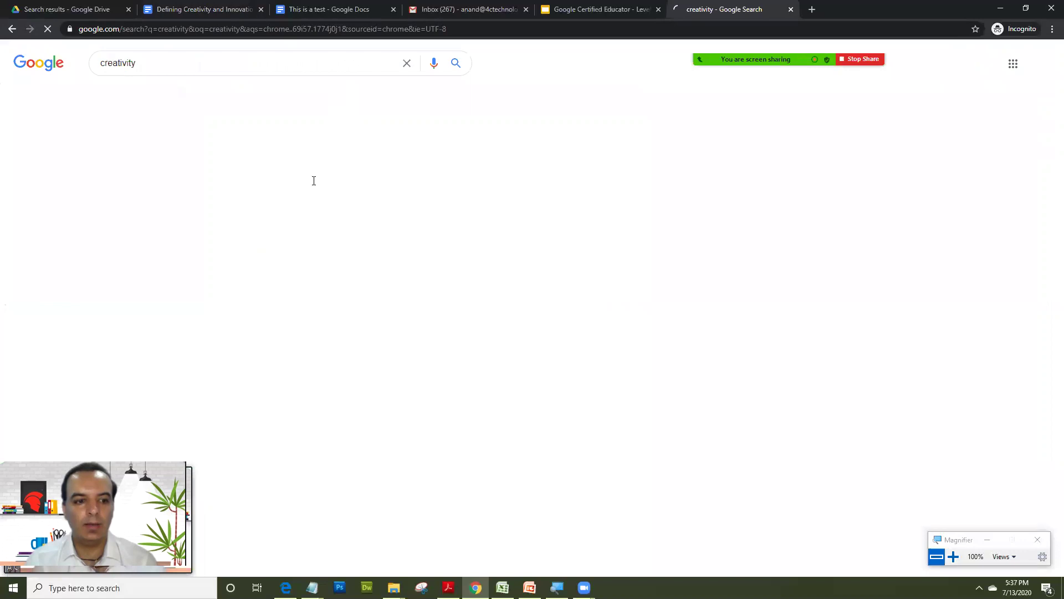
pyautogui.scroll(-4, 255, 209)
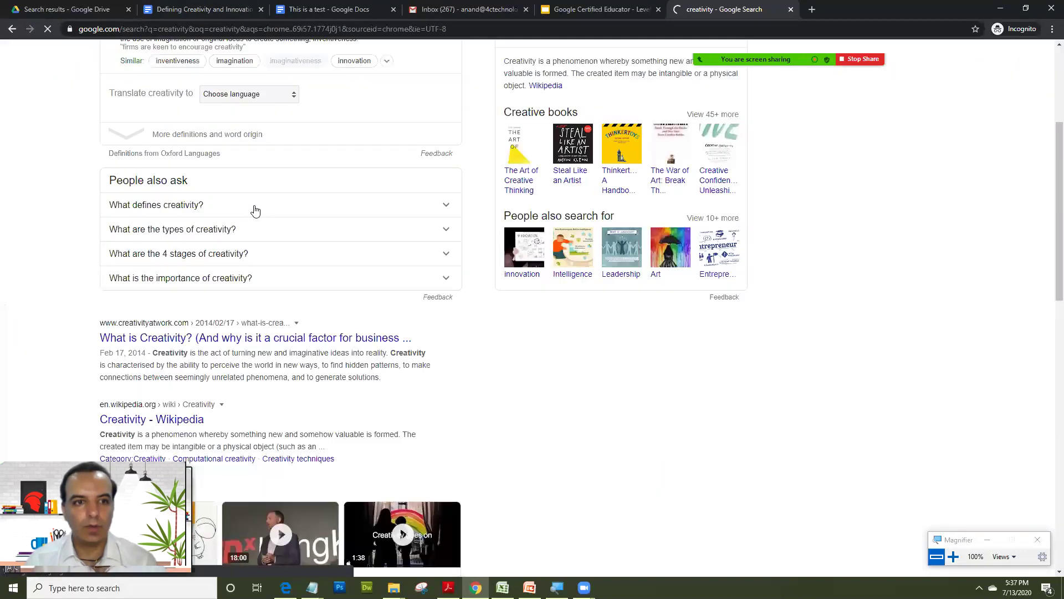
pyautogui.scroll(-3, 265, 178)
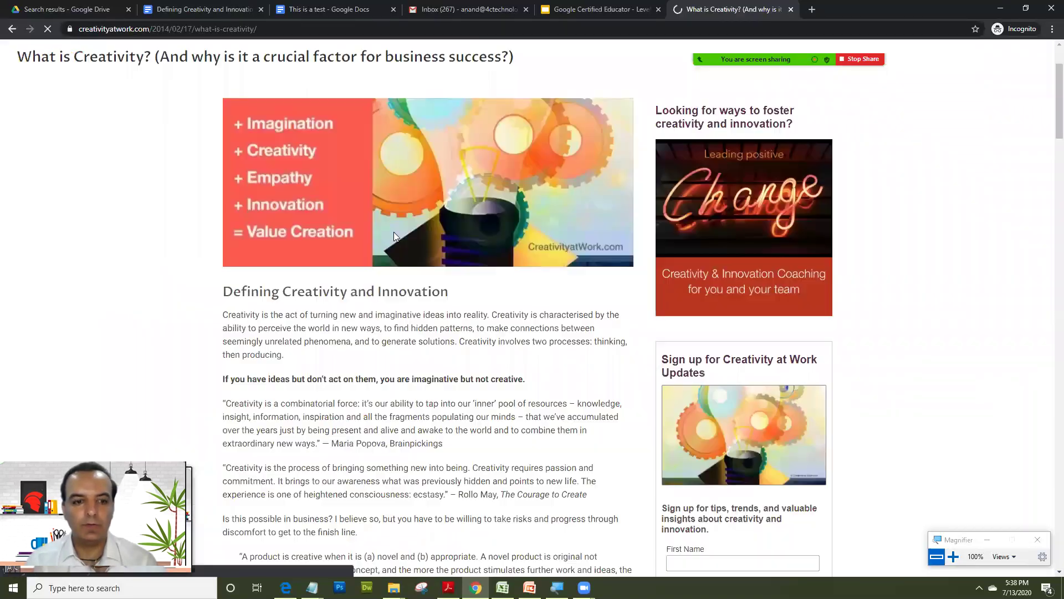
# Copy the article's "Creativity and Economic Development:" heading with its introduction and the four-item list of ages
pyautogui.scroll(-6, 266, 261)
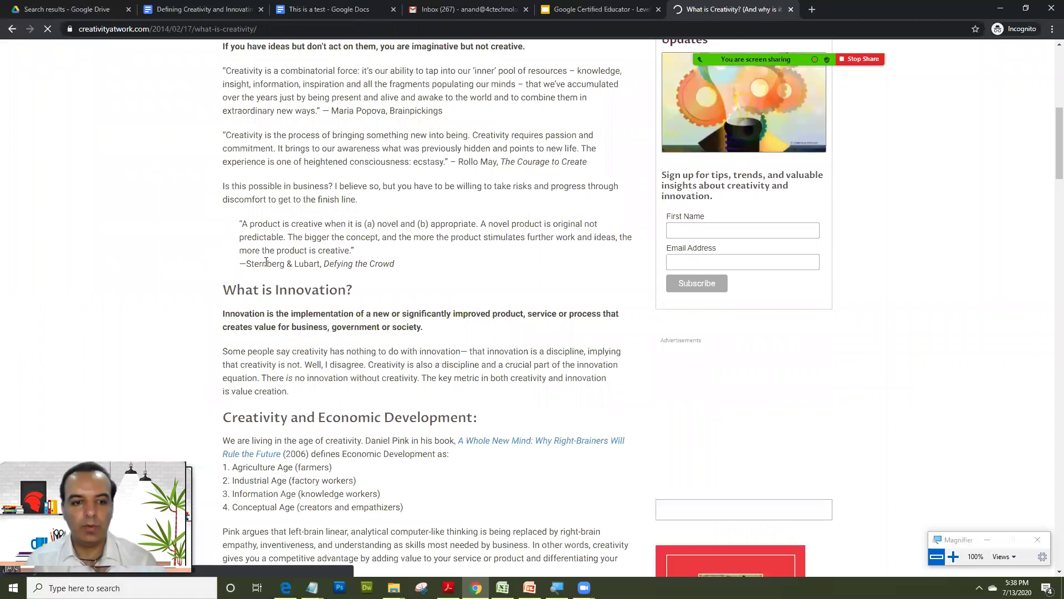
pyautogui.scroll(-1, 266, 316)
pyautogui.scroll(-1, 233, 306)
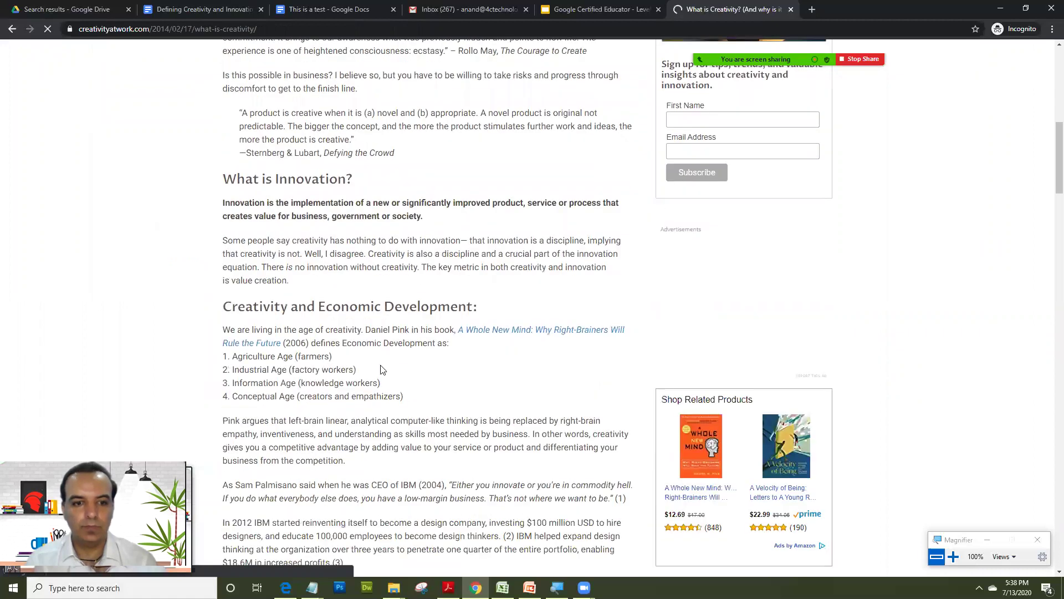
pyautogui.moveTo(226, 305); pyautogui.dragTo(256, 330)
pyautogui.moveTo(456, 301); pyautogui.dragTo(403, 395)
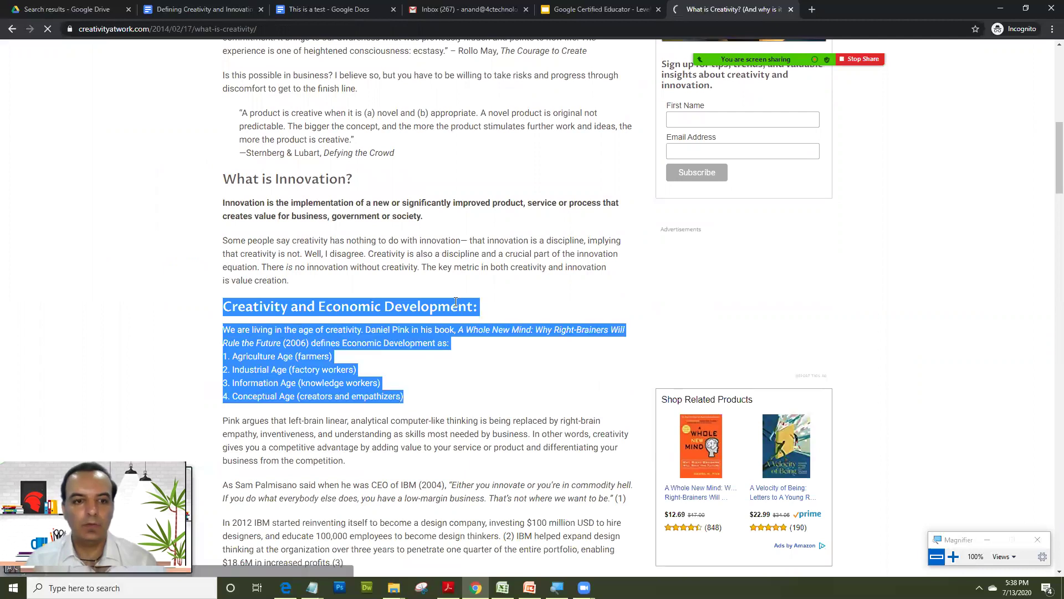
pyautogui.rightClick(290, 331)
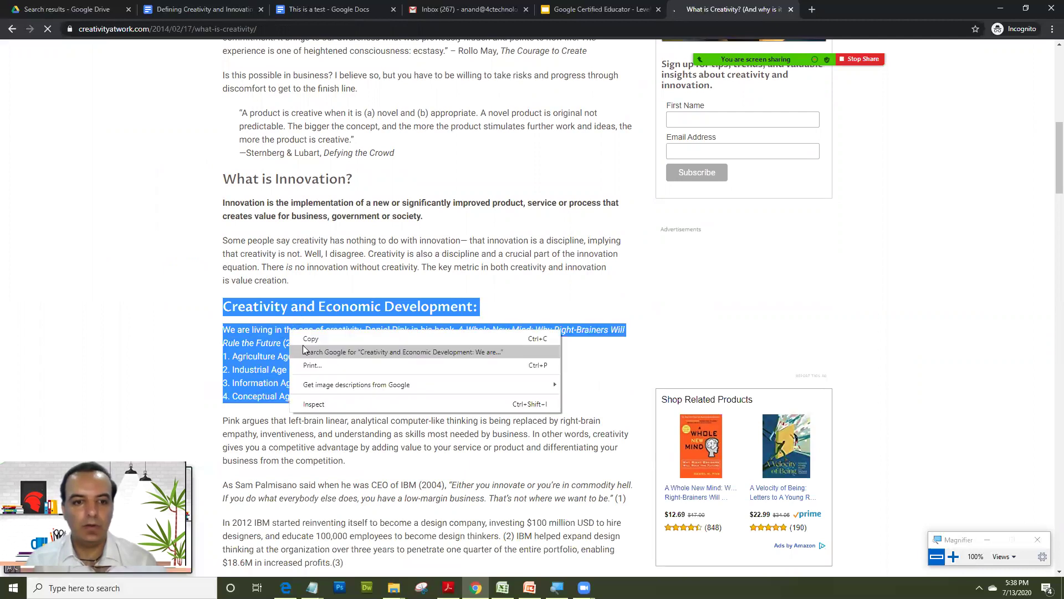
pyautogui.click(311, 339)
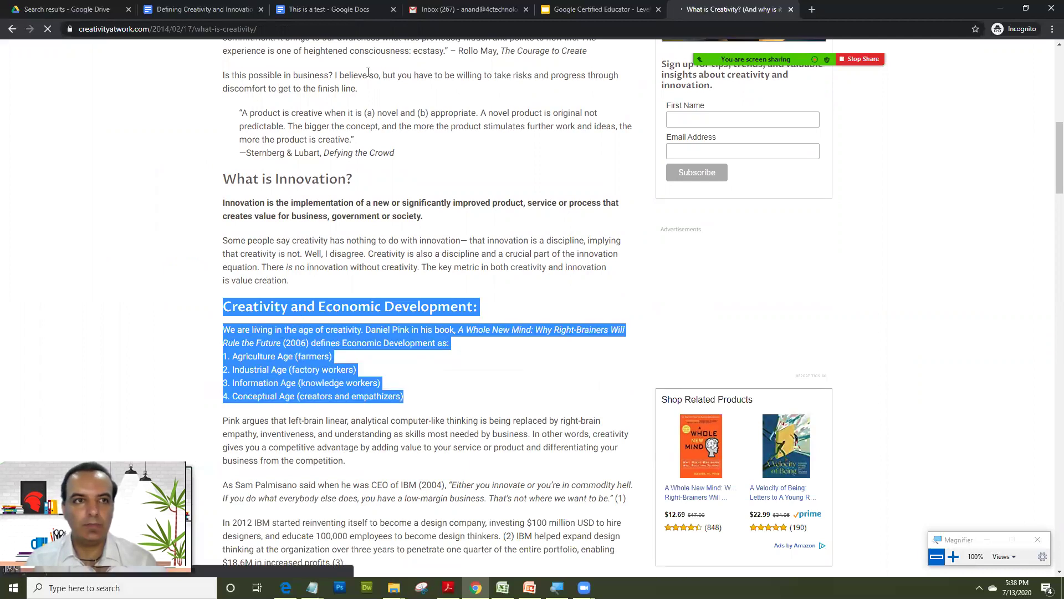
# Paste the copied section at the end of the "Defining Creativity and Innovation" document, below the Sternberg & Lubart line
pyautogui.click(186, 9)
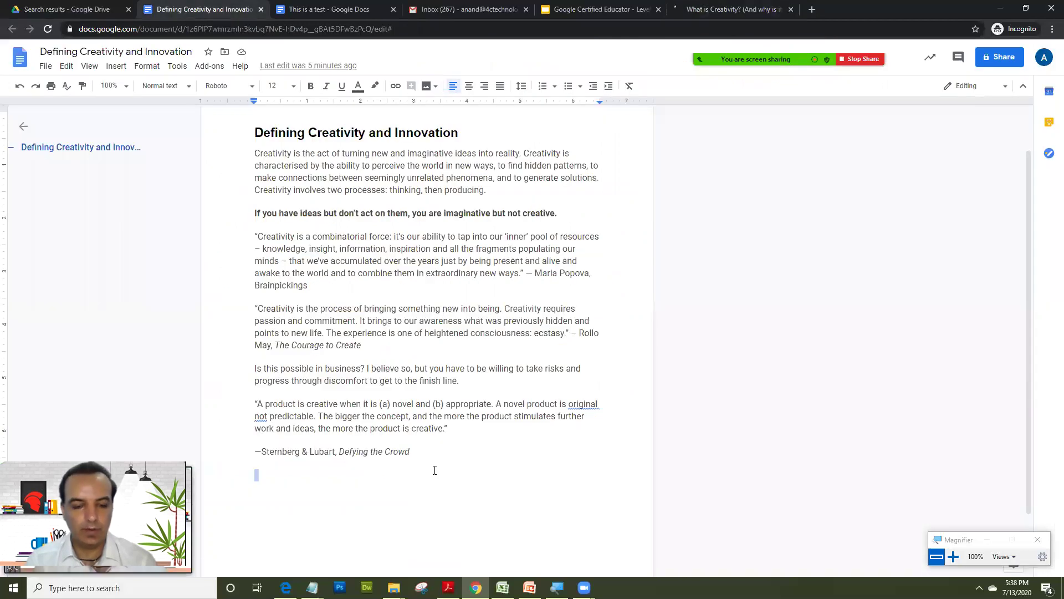
pyautogui.click(435, 470)
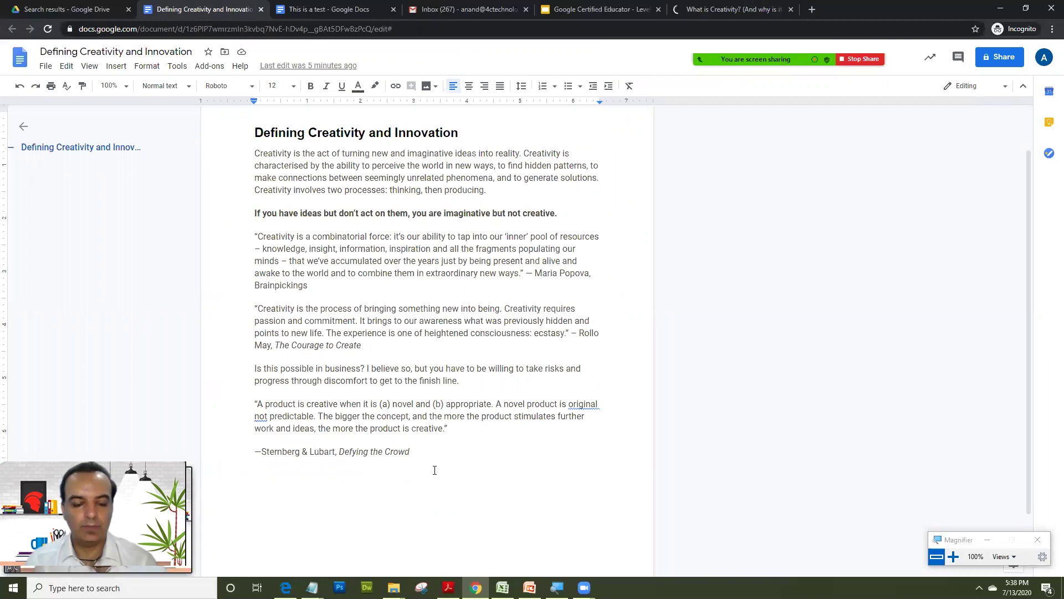
pyautogui.hotkey('ctrl', 'v')
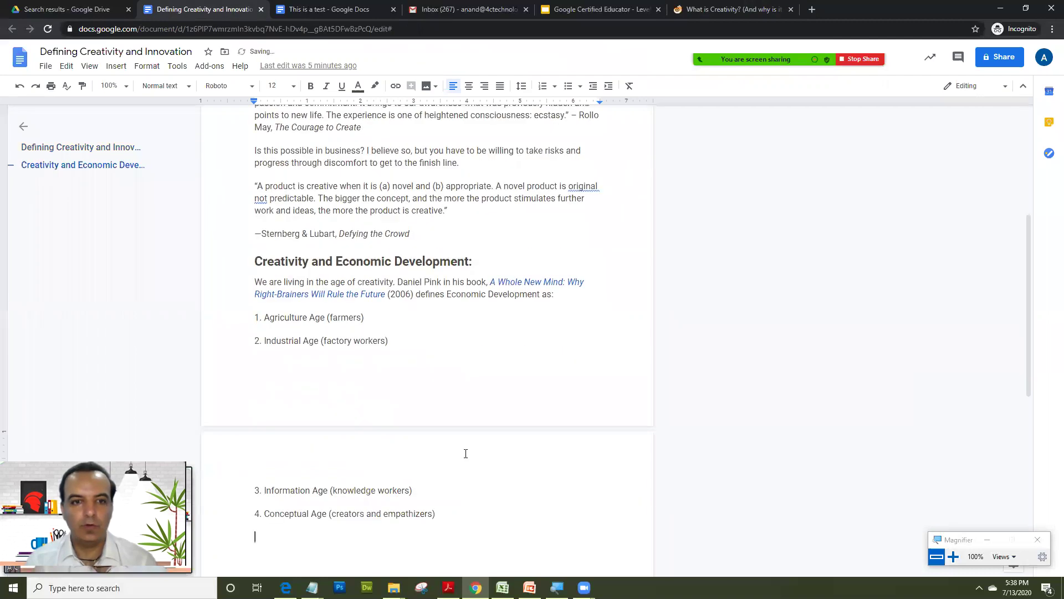
# Select the pasted "Creativity and Economic Development:" section through the "Conceptual Age" item and insert a footnote for it
pyautogui.scroll(-1, 471, 453)
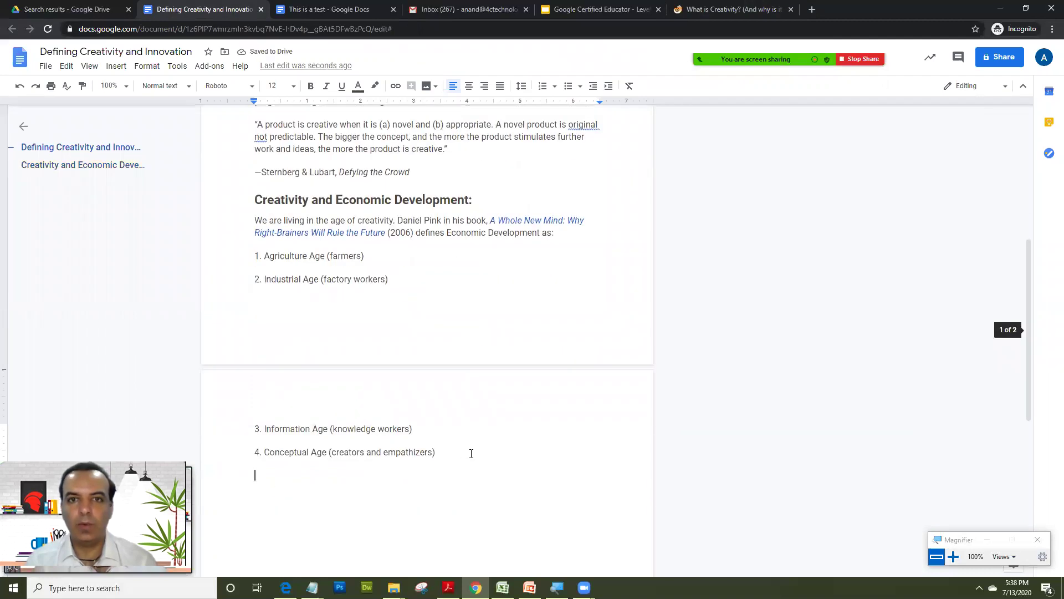
pyautogui.scroll(1, 471, 453)
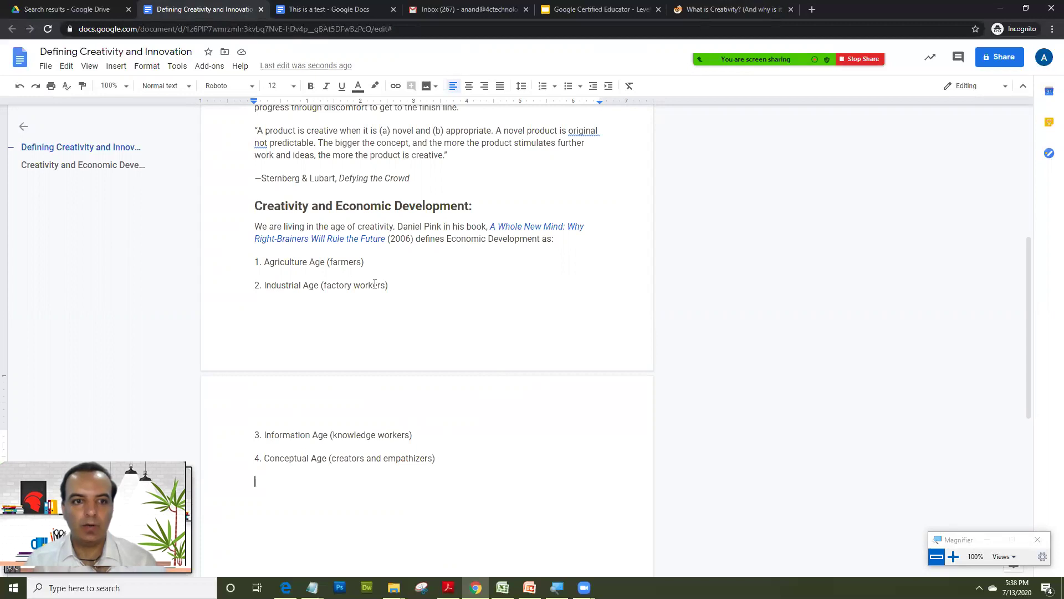
pyautogui.moveTo(255, 205); pyautogui.dragTo(432, 368)
pyautogui.moveTo(464, 436); pyautogui.dragTo(469, 454)
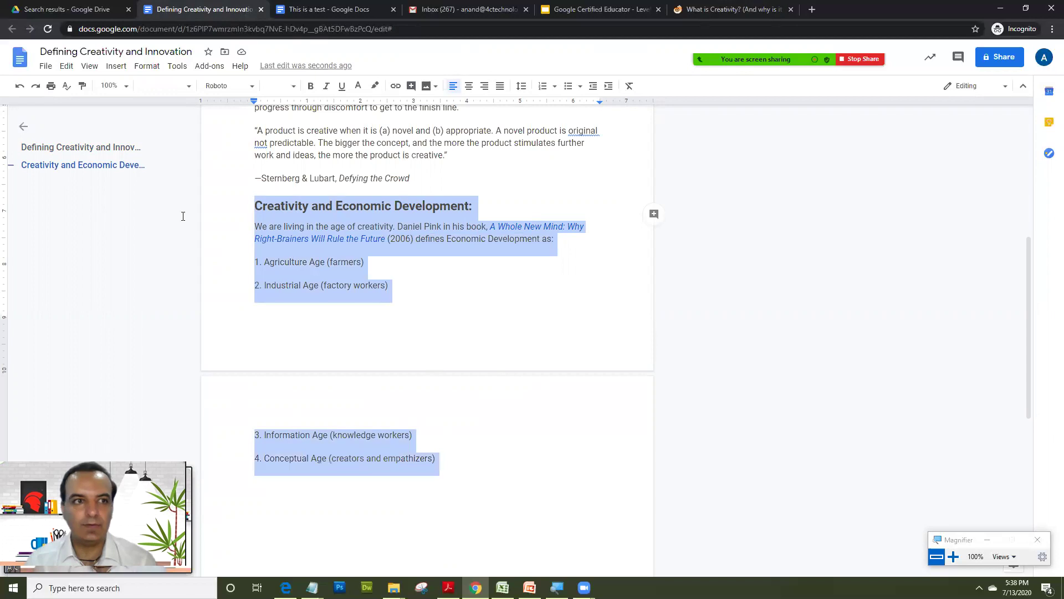
pyautogui.click(114, 67)
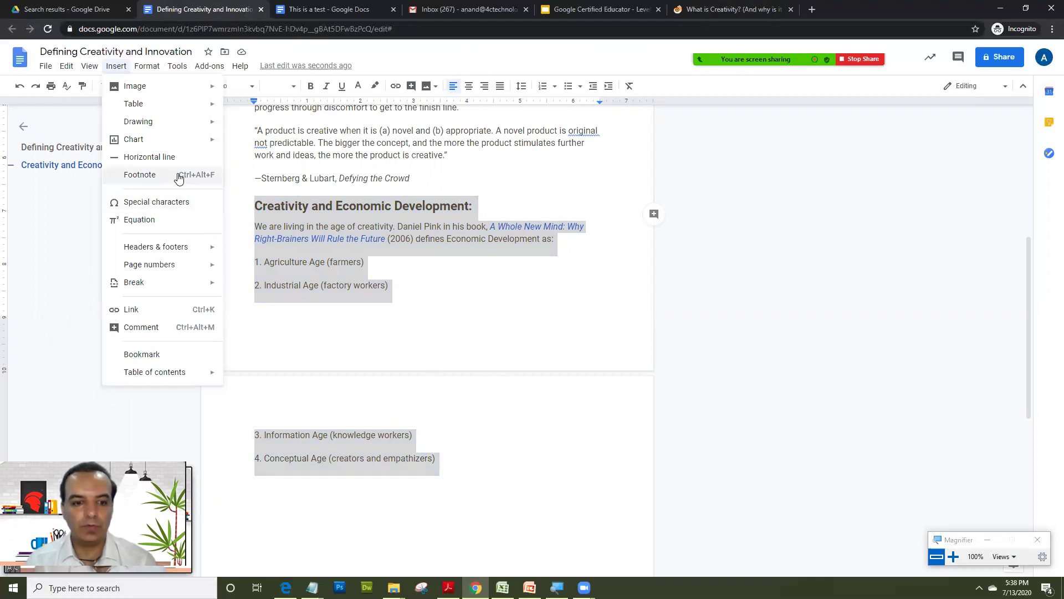
pyautogui.click(178, 176)
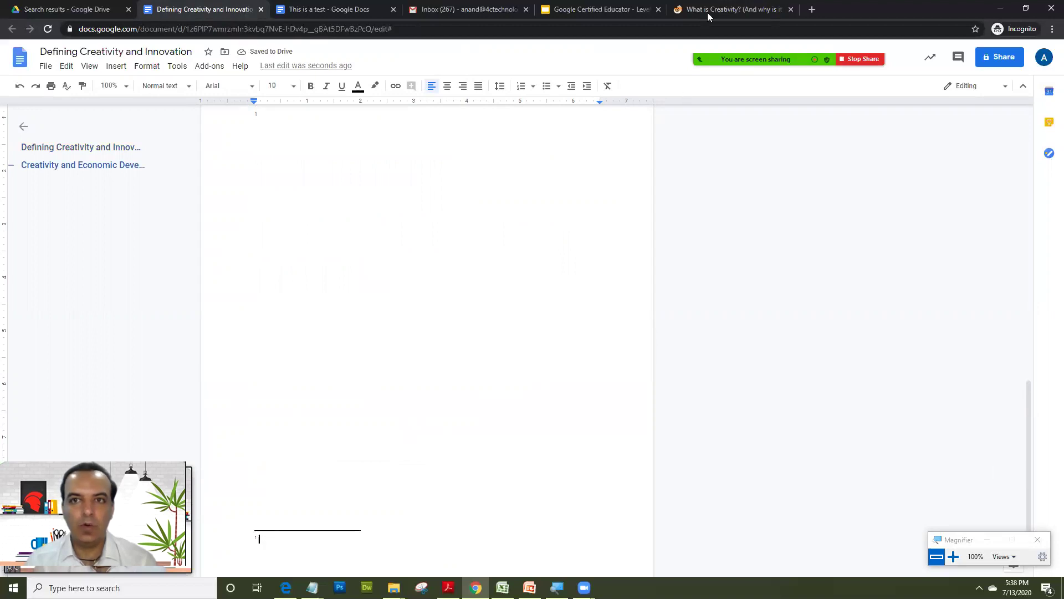
# Copy the web address of the creativityatwork.com article and paste it as the footnote's text
pyautogui.hotkey('ctrl', '9')
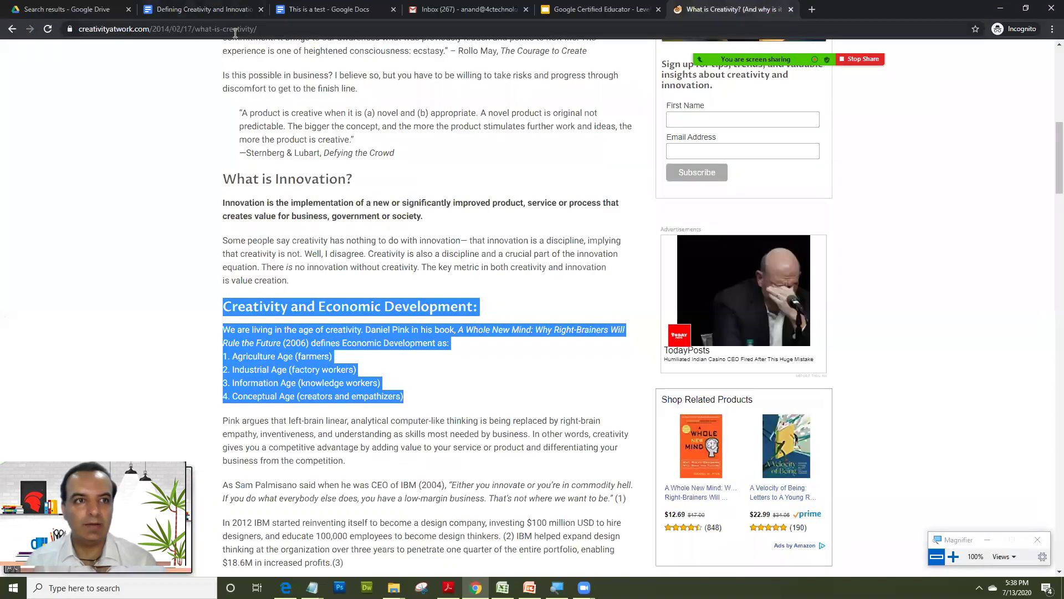
pyautogui.click(235, 31)
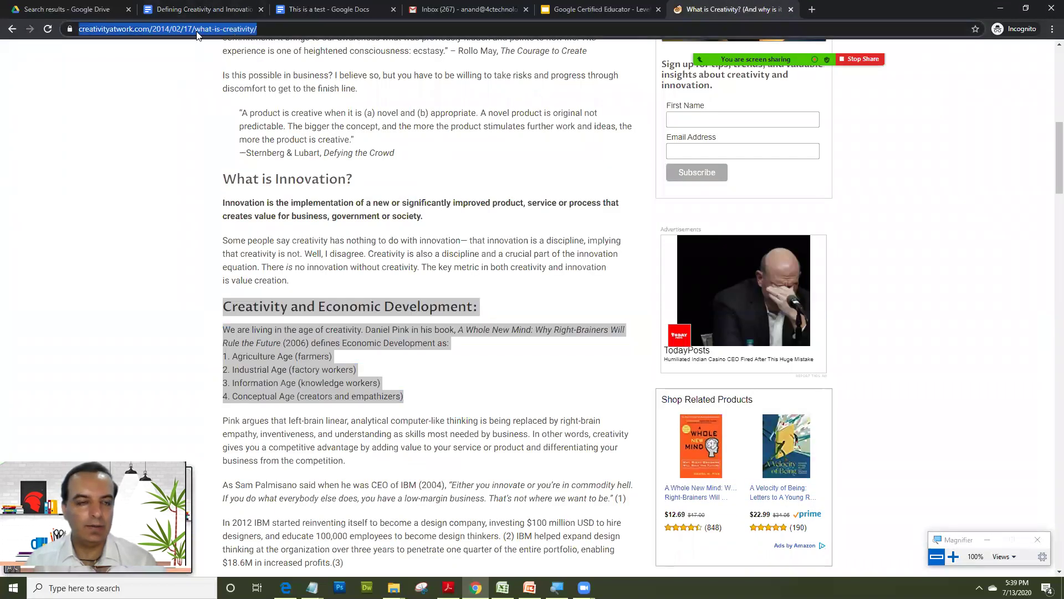
pyautogui.hotkey('shift', 'F10')
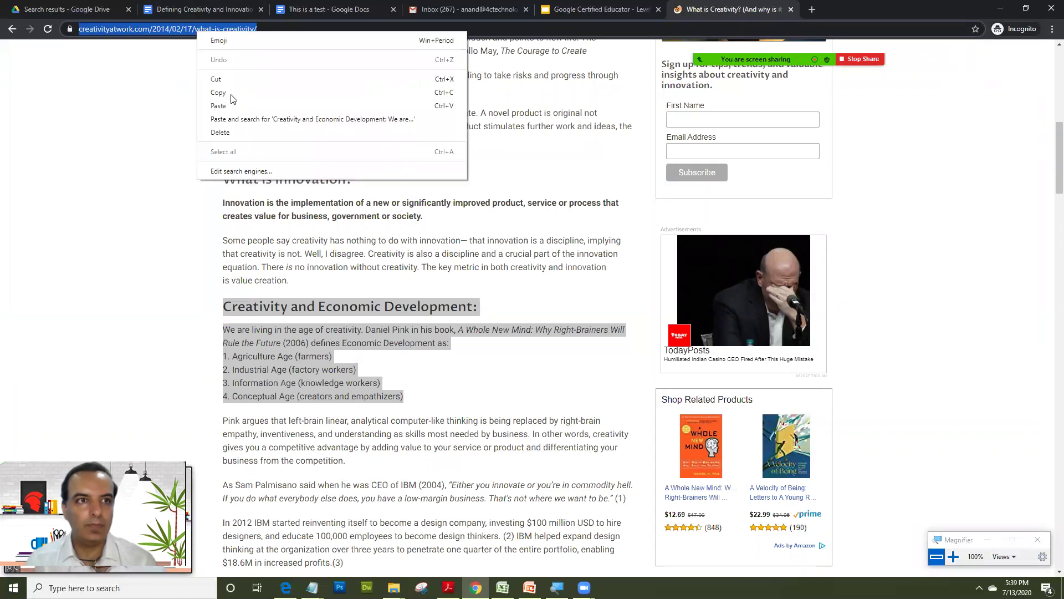
pyautogui.click(187, 12)
pyautogui.click(169, 7)
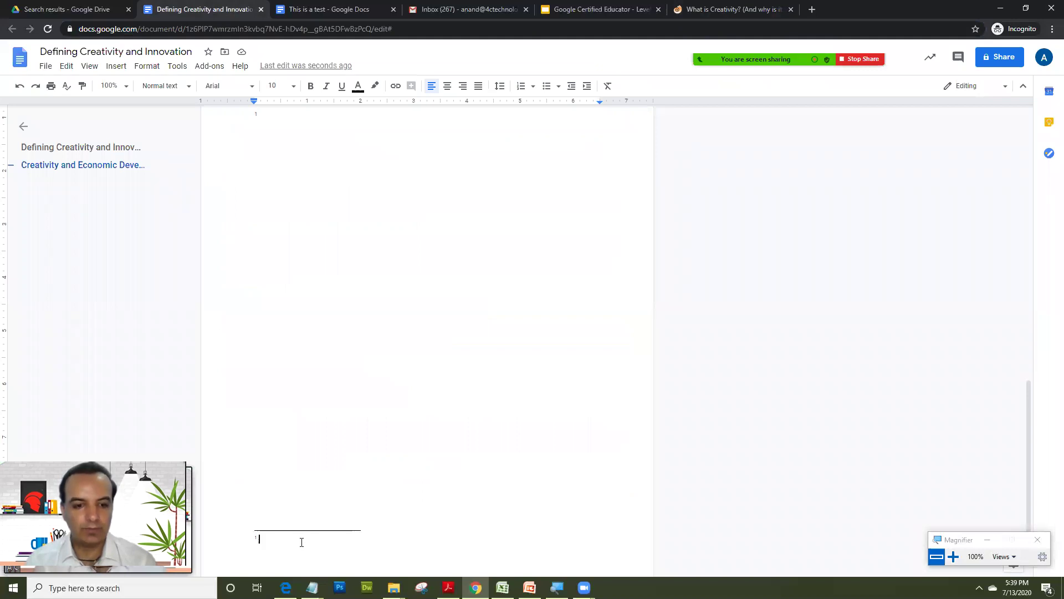
pyautogui.hotkey('ctrl', 'v')
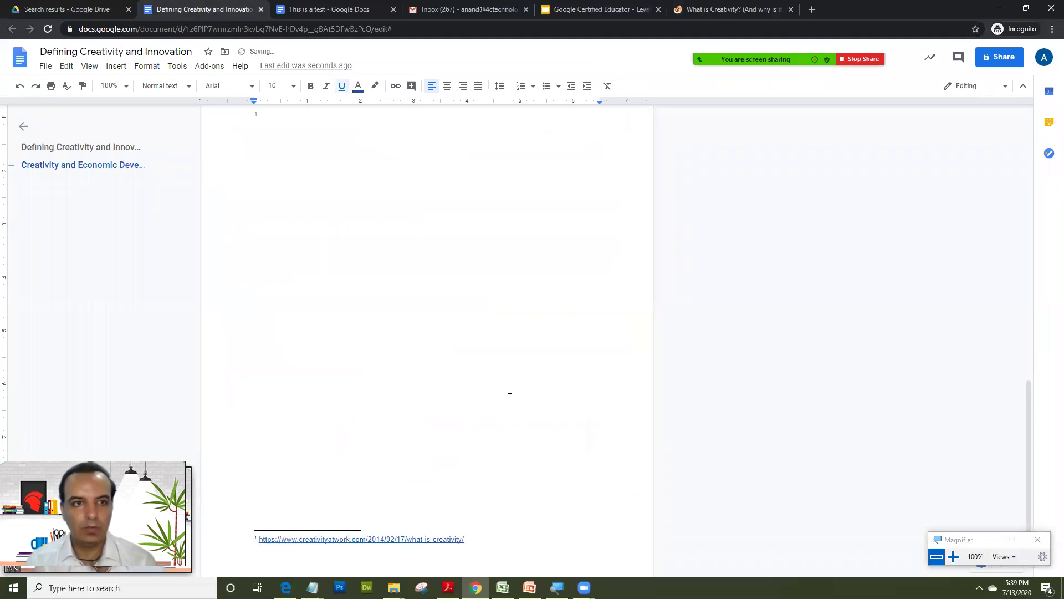
# Examine the footnote marker below the "Conceptual Age" item and the matching source link at the foot of the page
pyautogui.press('Escape')
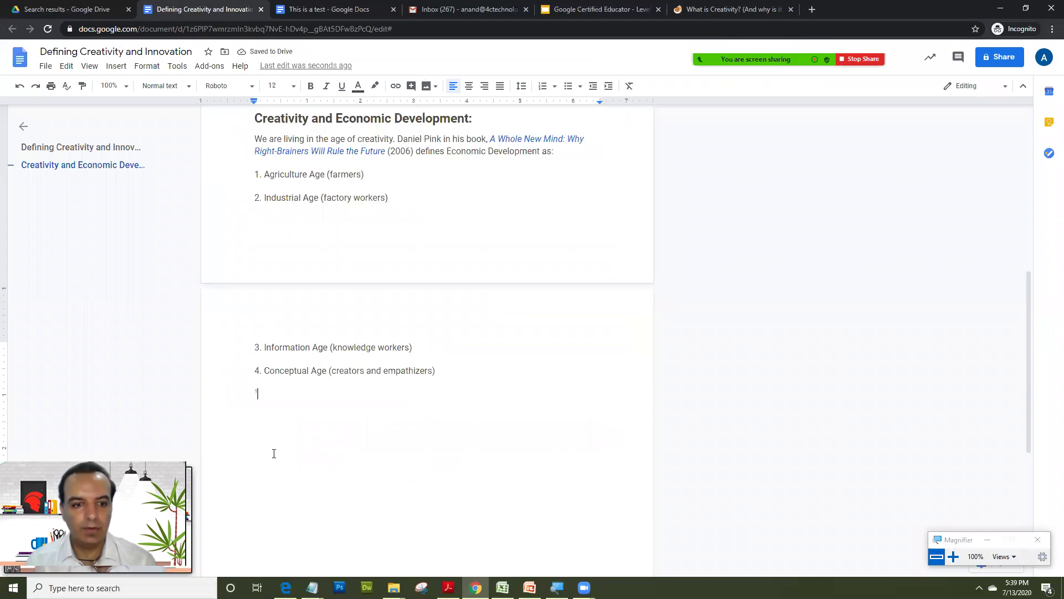
pyautogui.scroll(1, 262, 445)
pyautogui.doubleClick(249, 445)
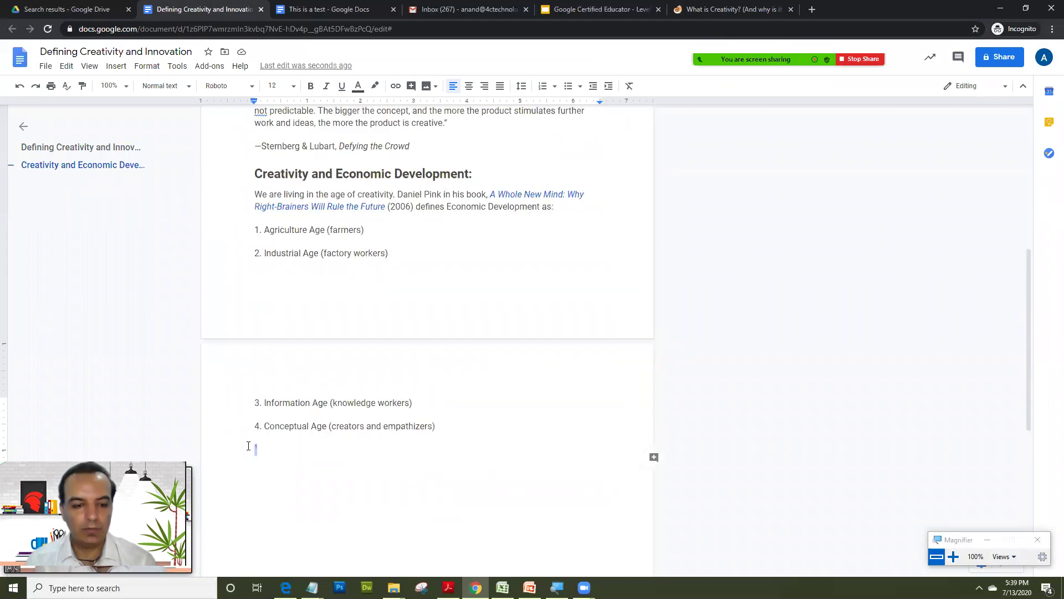
pyautogui.click(295, 459)
pyautogui.press('BackSpace')
pyautogui.scroll(-3, 315, 439)
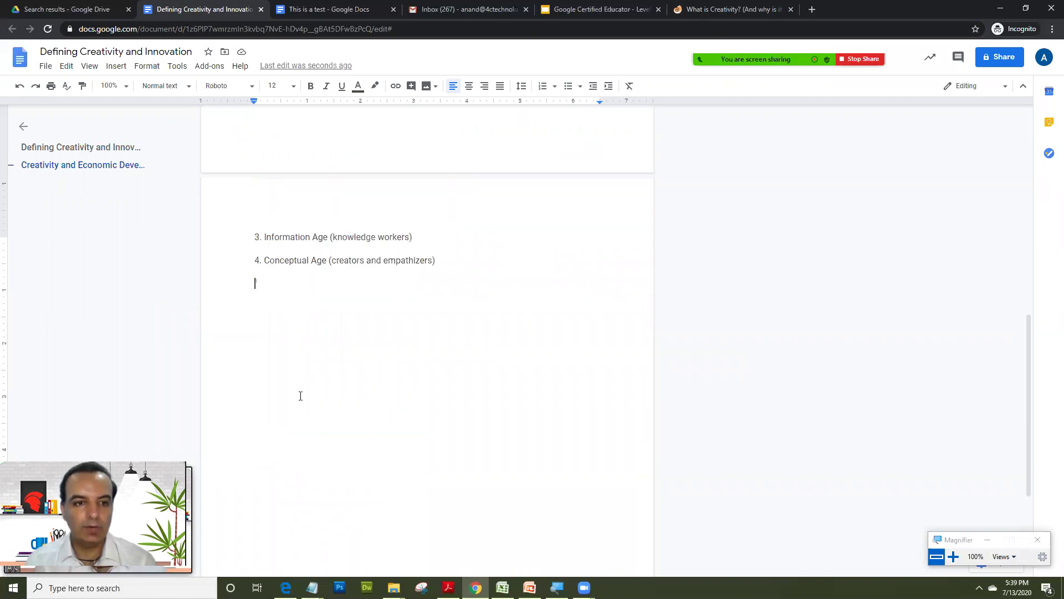
pyautogui.scroll(-1, 289, 260)
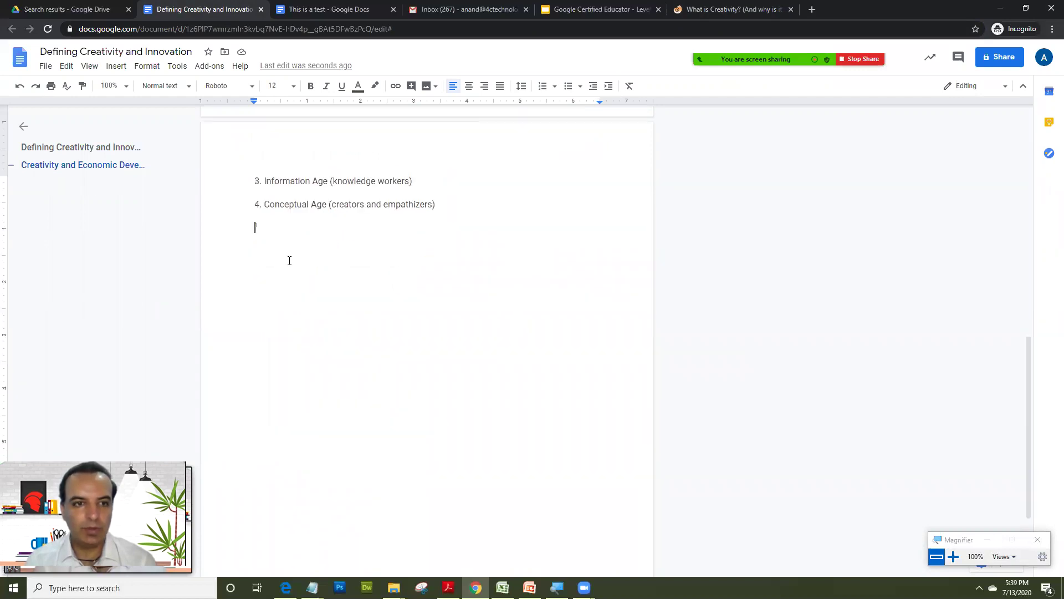
pyautogui.hotkey('ctrl', 'z')
pyautogui.hotkey('ctrl', 'z')
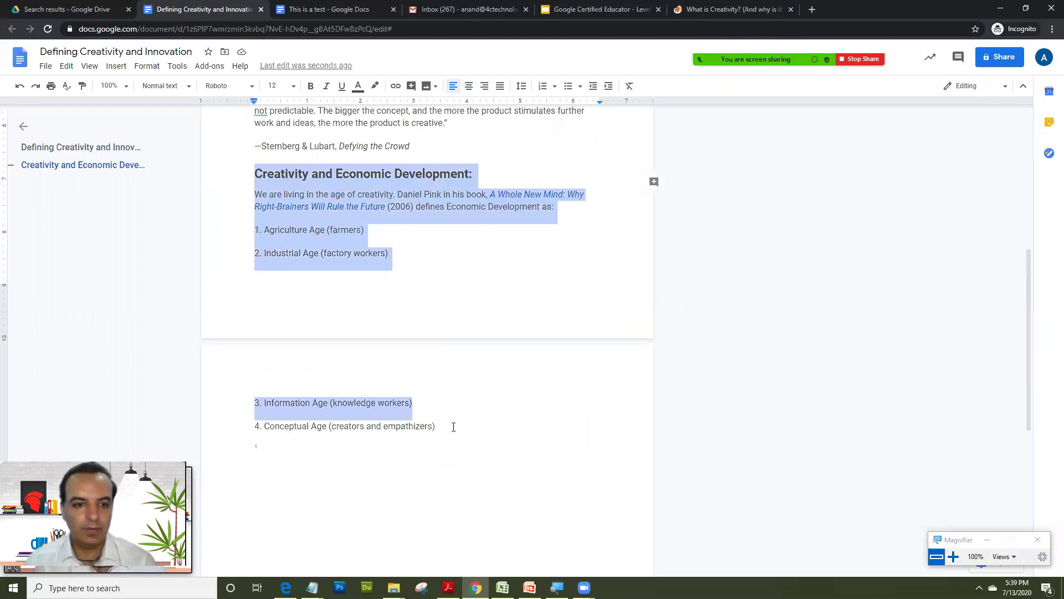
pyautogui.hotkey('ctrl', 'z')
pyautogui.click(335, 509)
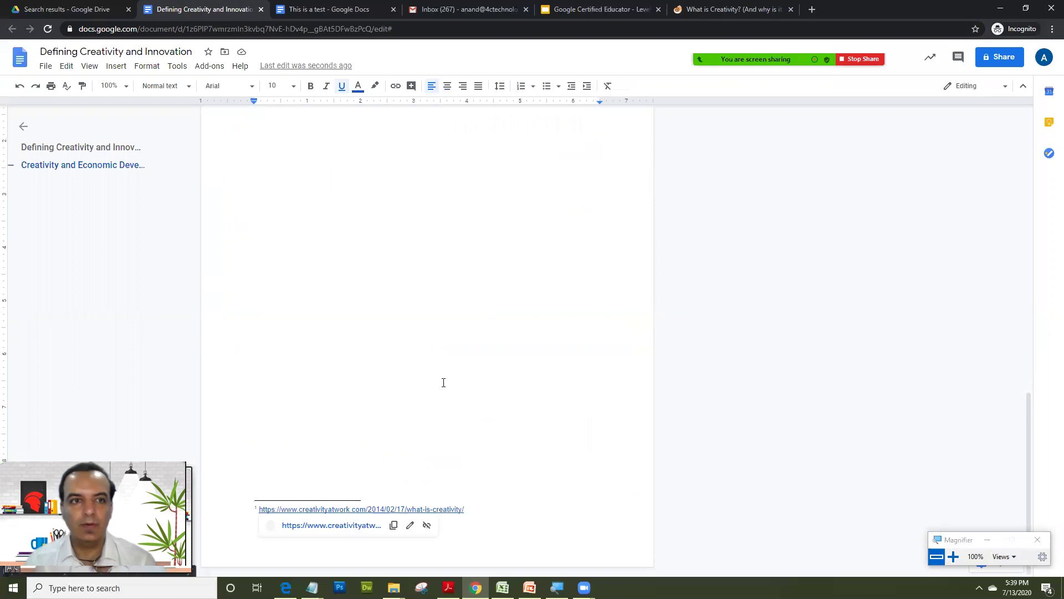
pyautogui.hotkey('ctrl', 'z')
# Start a comment on the "Creativity is a combinatorial force" quote with the text "Children dont forget to read this carefully"
pyautogui.scroll(7, 355, 171)
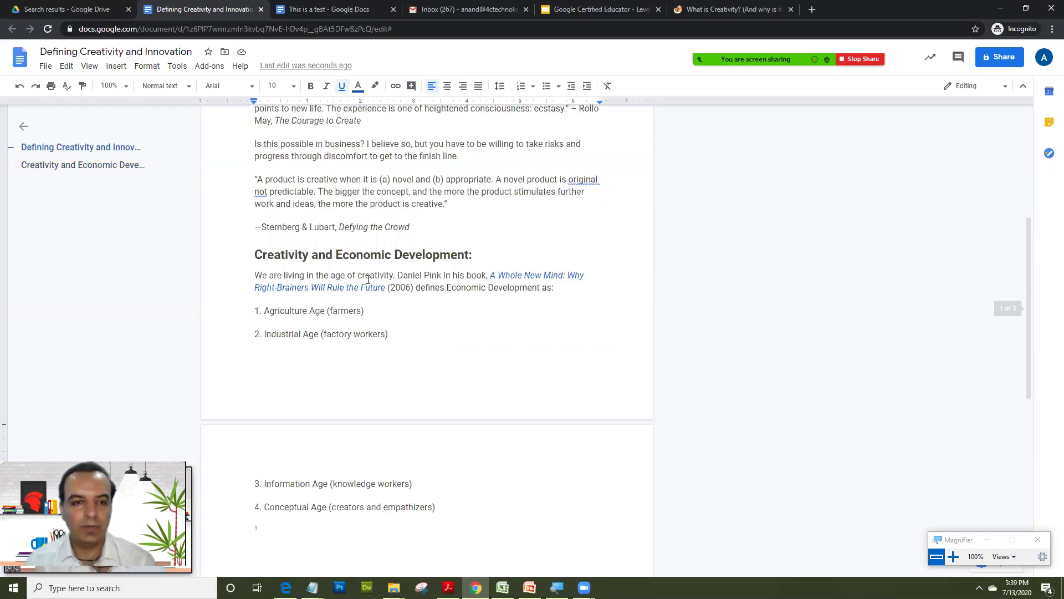
pyautogui.scroll(-8, 349, 265)
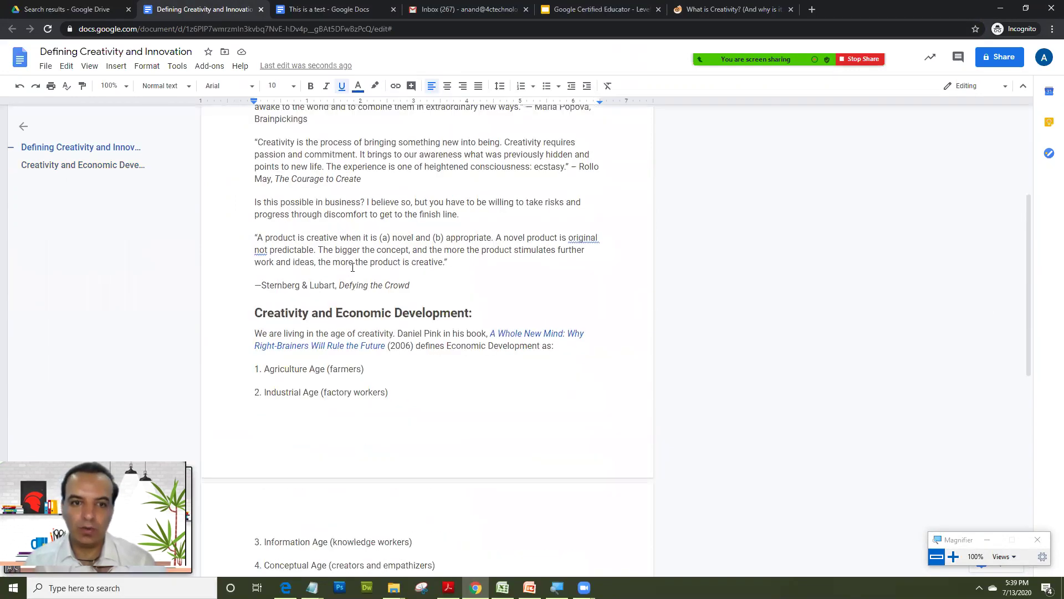
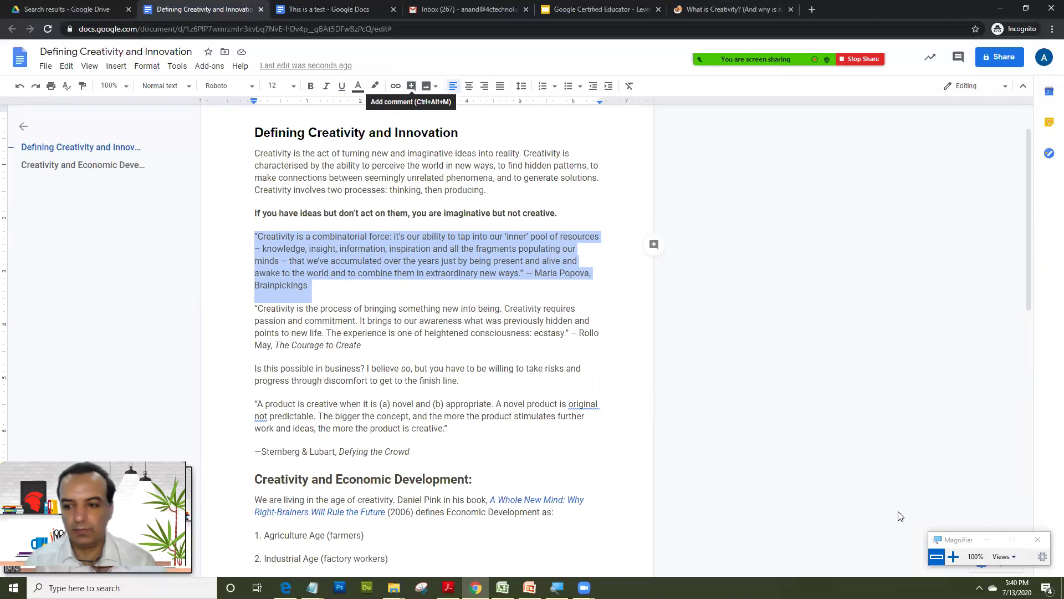
pyautogui.press('super+plus')
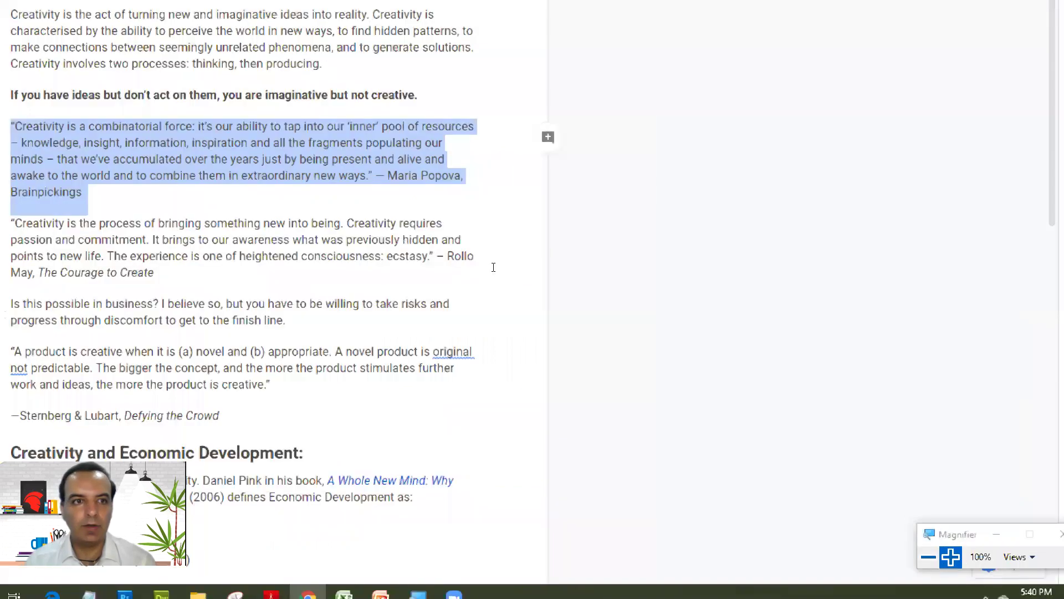
pyautogui.scroll(1, 504, 249)
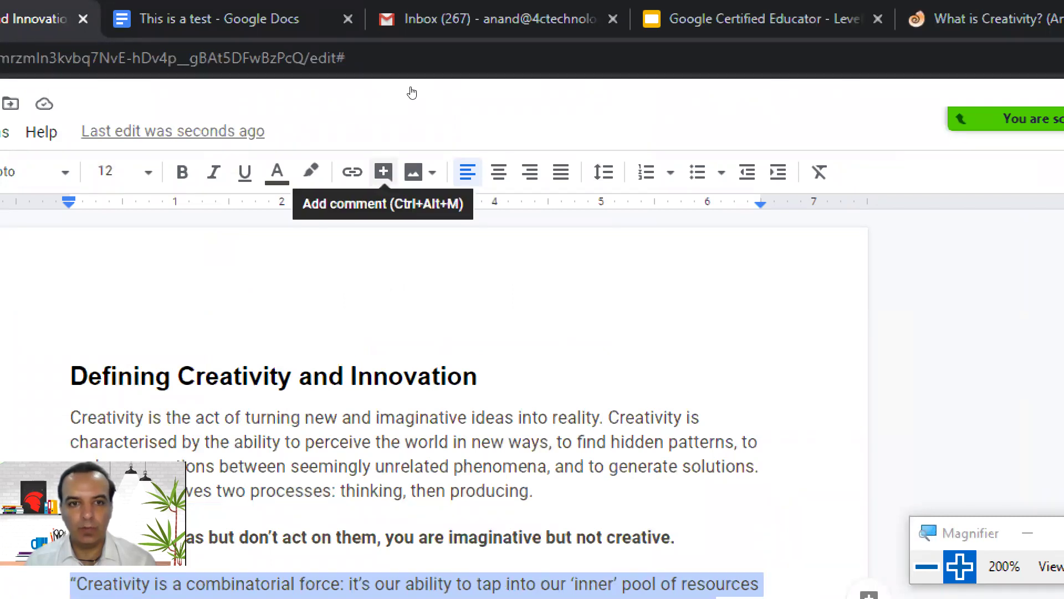
pyautogui.click(383, 171)
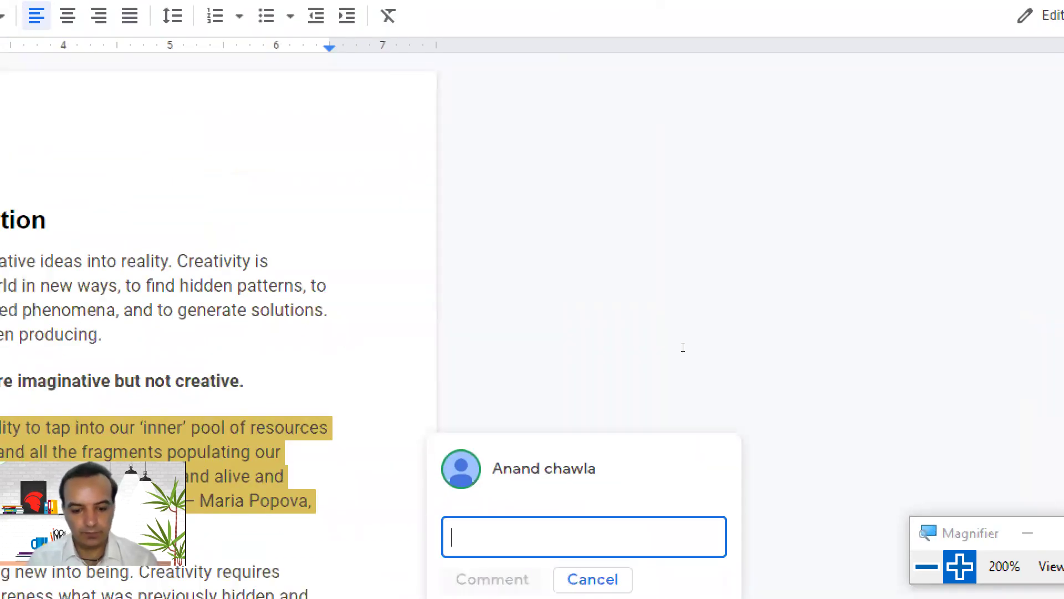
pyautogui.write('Child')
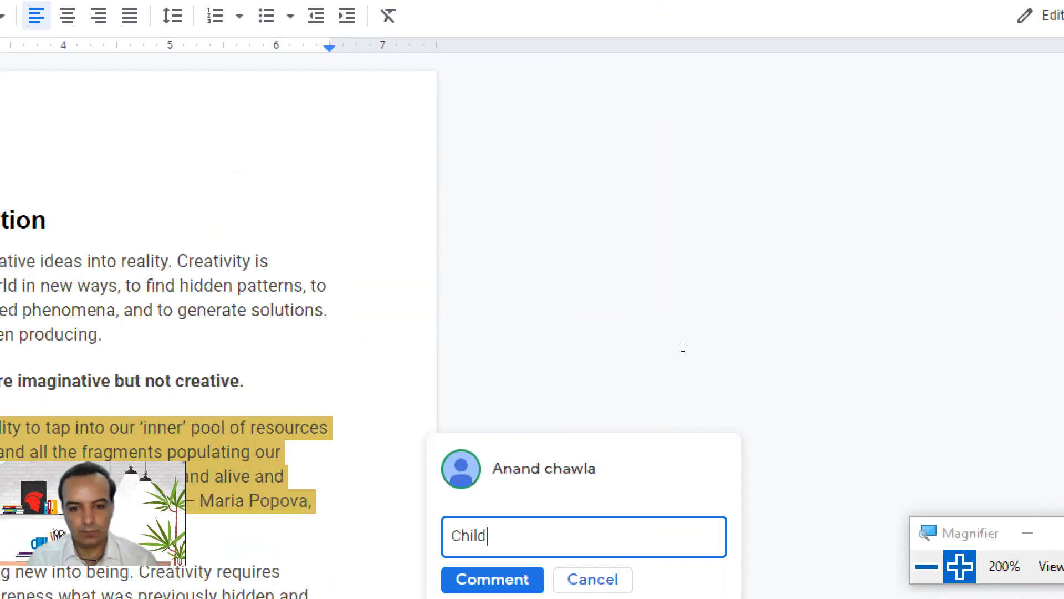
pyautogui.write('ren dont forget to read this carefully')
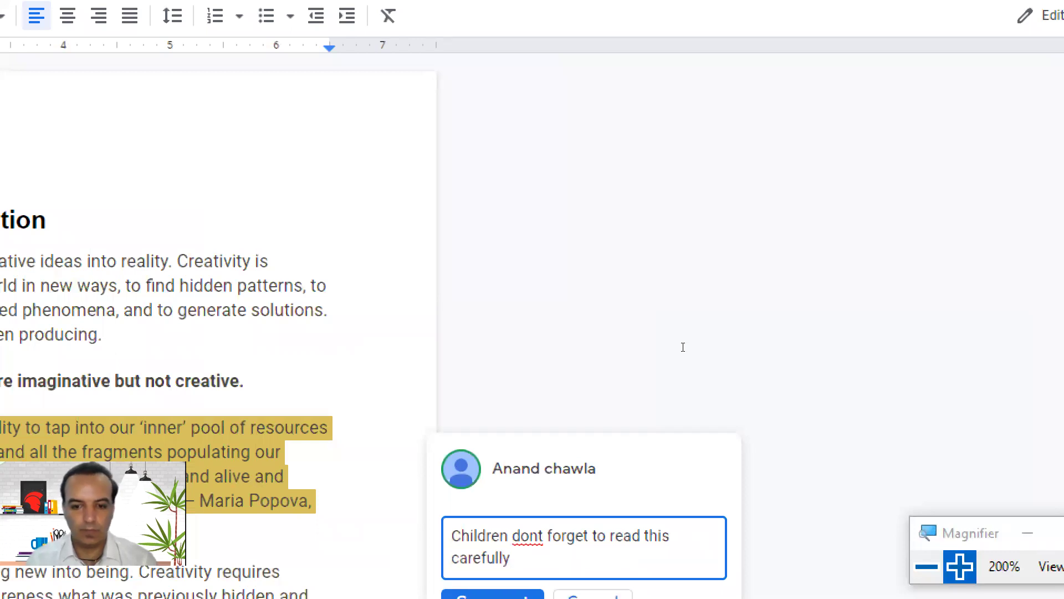
# Correct "dont" to "don't" in the comment text and post the comment
pyautogui.hotkey('ctrl', 'Left')
pyautogui.hotkey('ctrl', 'Left')
pyautogui.hotkey('ctrl', 'Left')
pyautogui.hotkey('ctrl', 'Left')
pyautogui.hotkey('ctrl', 'Left')
pyautogui.press('Left')
pyautogui.write("'")
pyautogui.press('Tab')
pyautogui.press('Return')
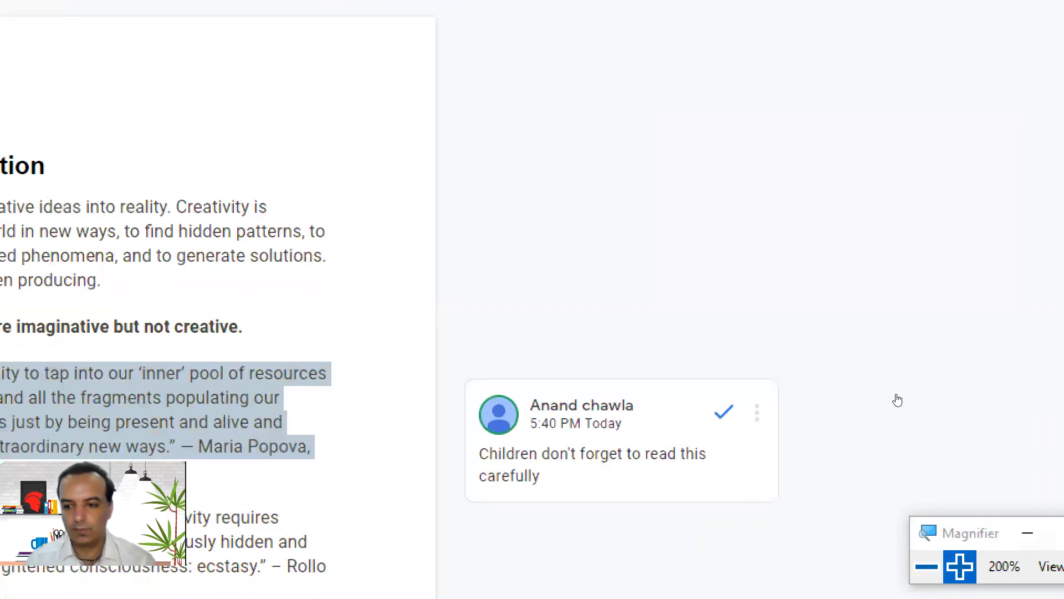
pyautogui.press('super+minus')
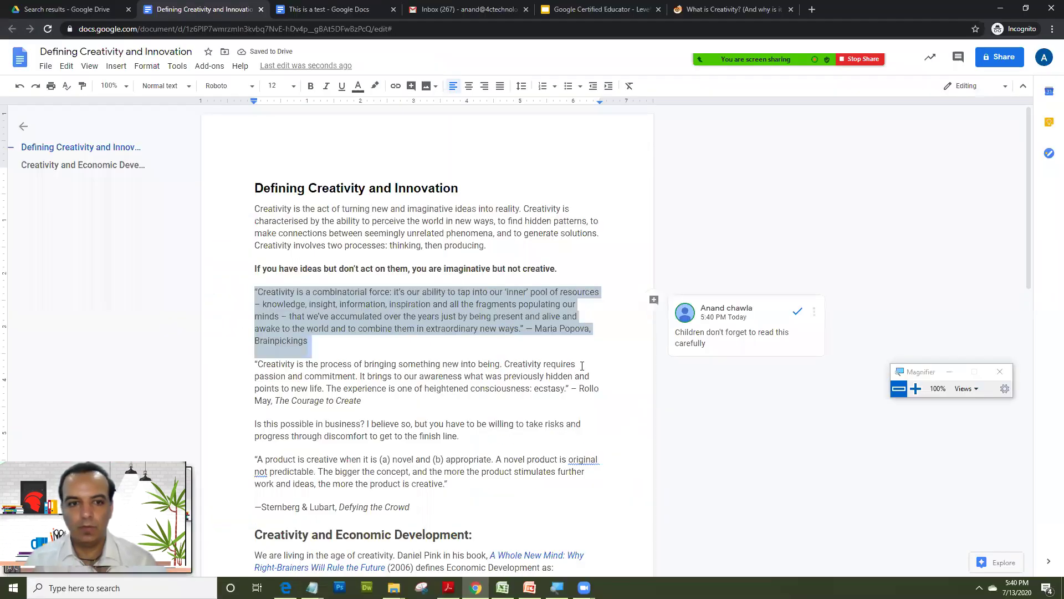
# Open the posted comment from its highlighted quote, view its reply field, and close it without replying
pyautogui.click(582, 365)
pyautogui.scroll(-2, 407, 415)
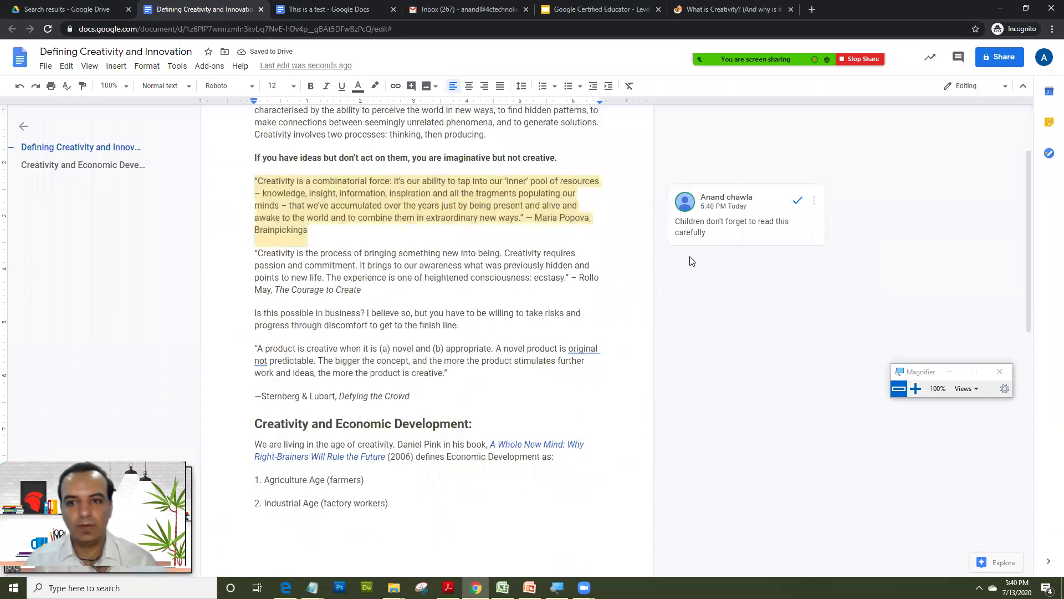
pyautogui.click(380, 192)
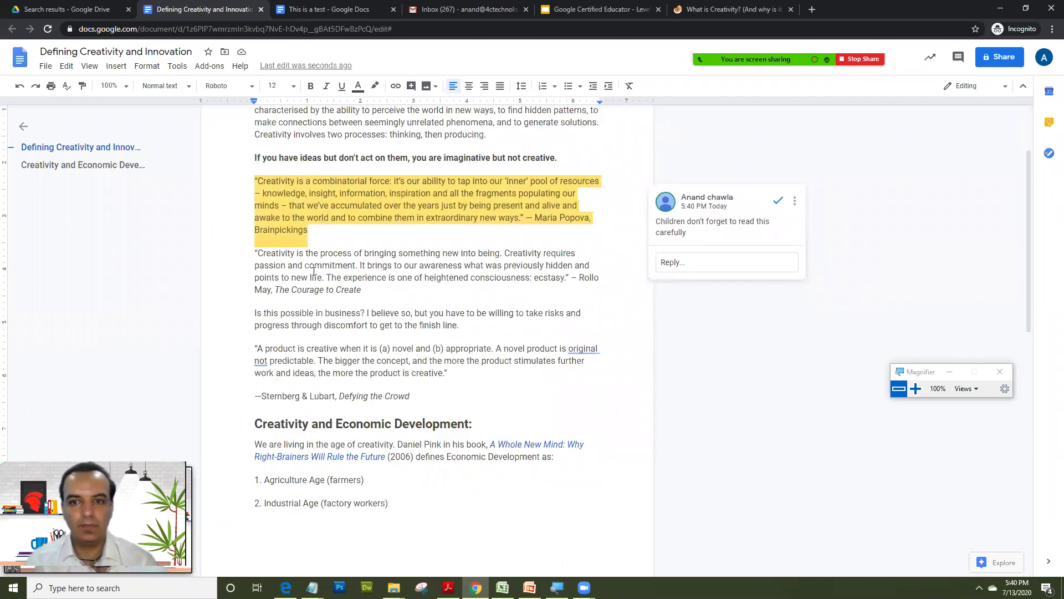
pyautogui.scroll(2, 349, 244)
pyautogui.click(330, 371)
pyautogui.click(314, 328)
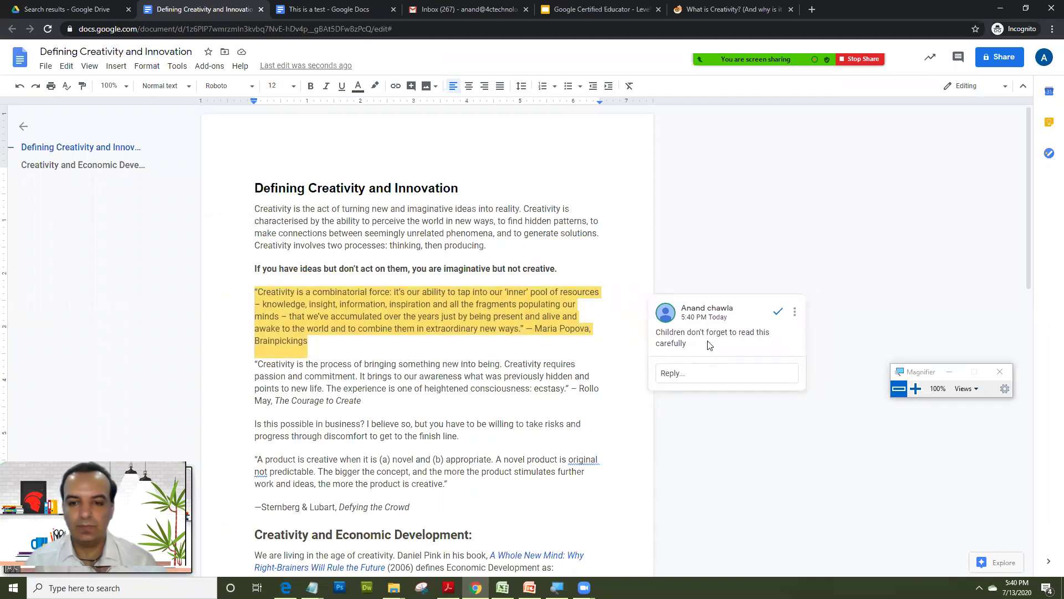
pyautogui.click(669, 368)
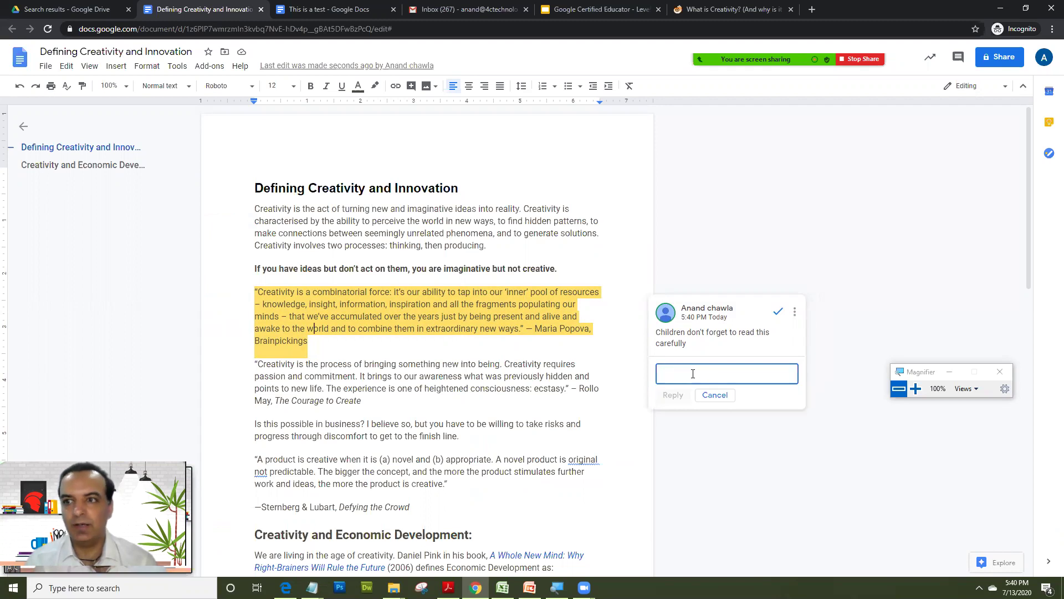
pyautogui.click(533, 362)
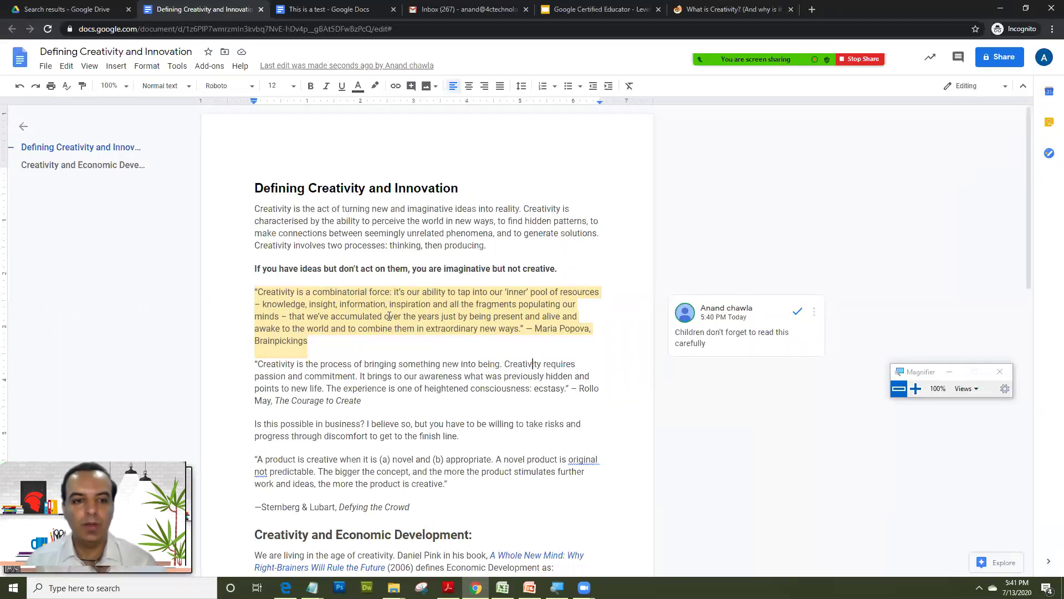
# Start a comment on the "A product is creative when it is (a) novel" quote with the text "Hey this comment"
pyautogui.scroll(-3, 457, 326)
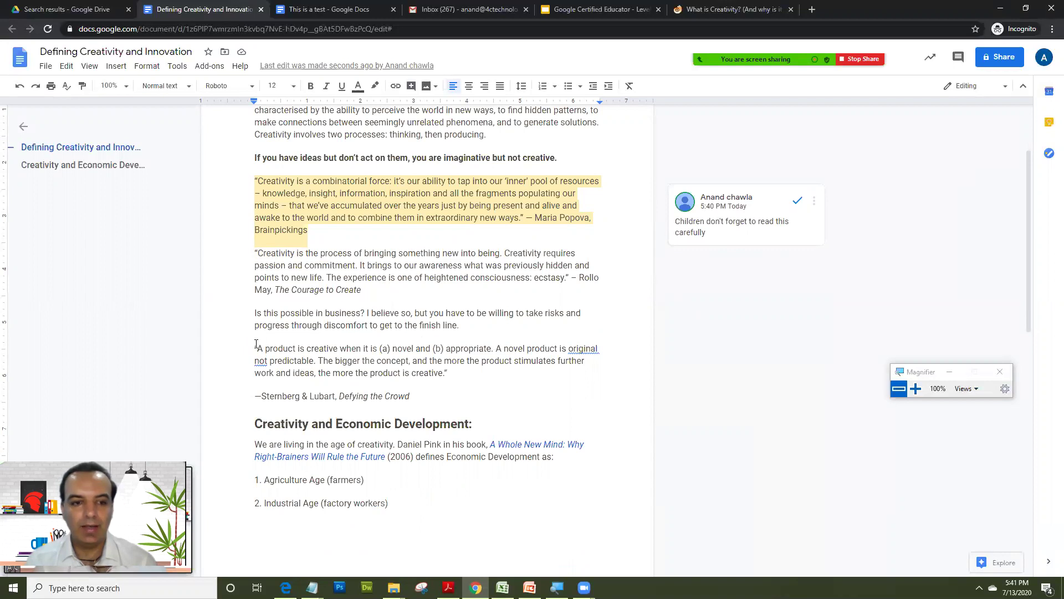
pyautogui.moveTo(256, 348); pyautogui.dragTo(458, 368)
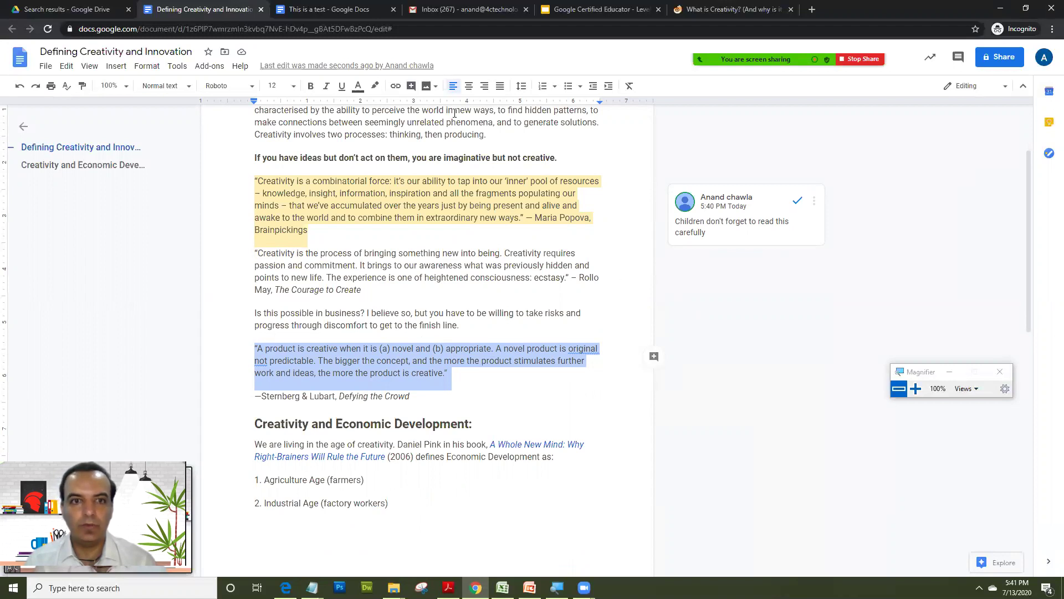
pyautogui.click(654, 358)
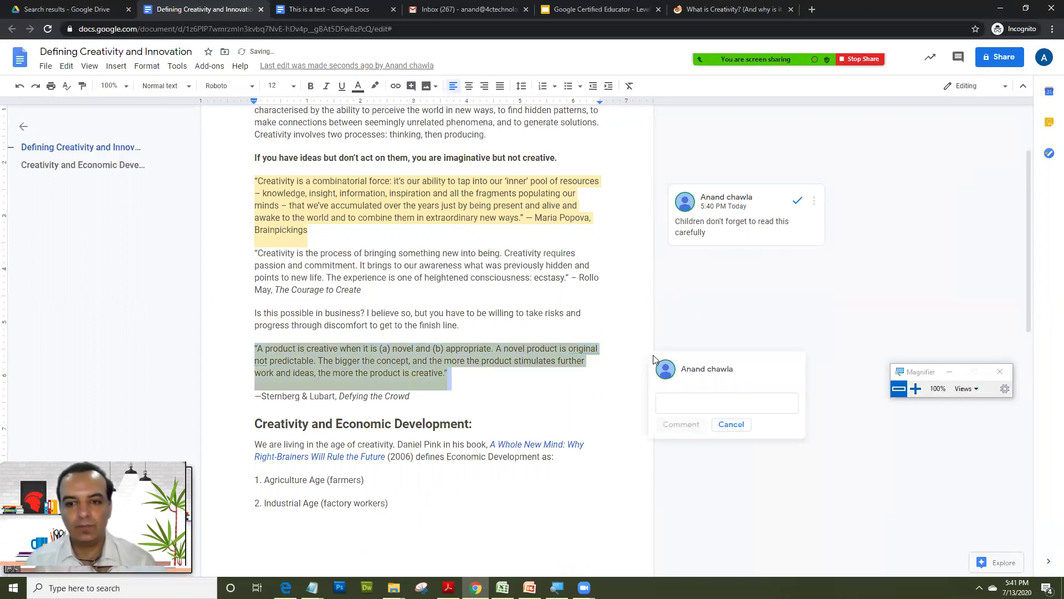
pyautogui.write('H')
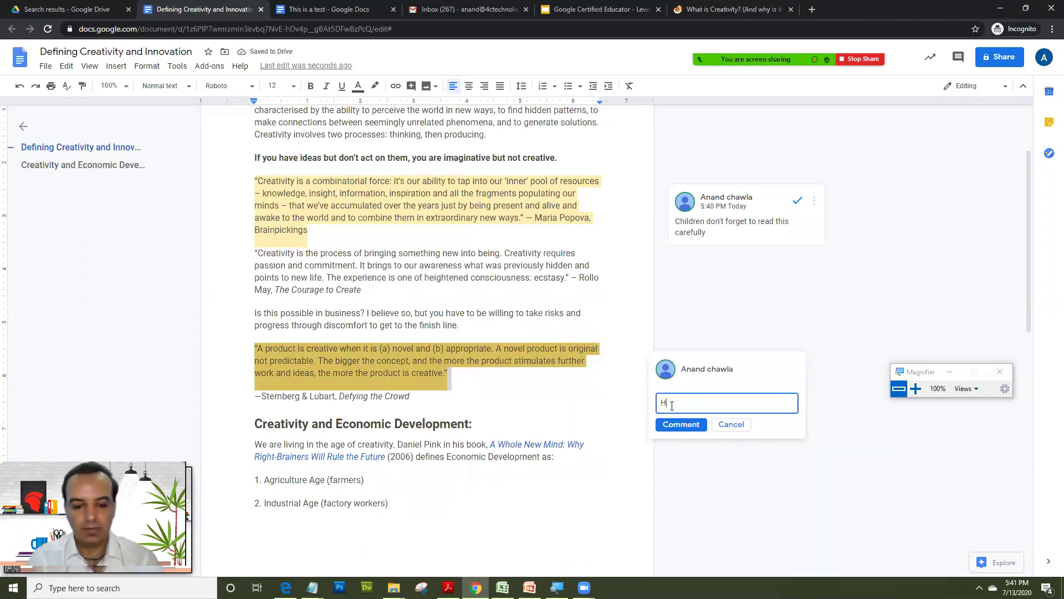
pyautogui.write('ey this comment ')
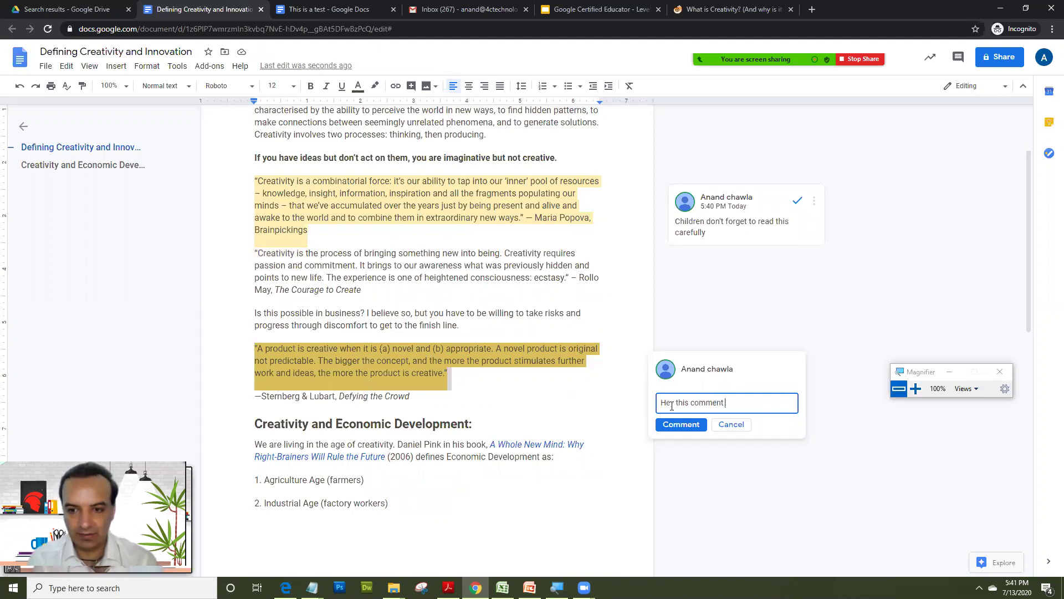
# Mention a suggested contact with a Gmail address in the comment draft and mark the comment as assigned to that person
pyautogui.write('+')
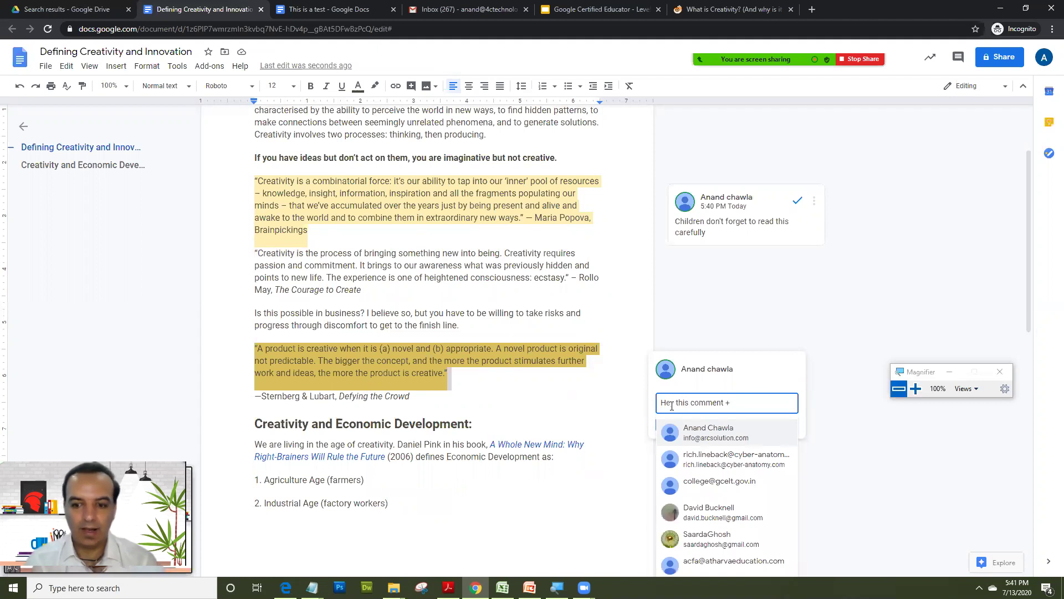
pyautogui.click(702, 512)
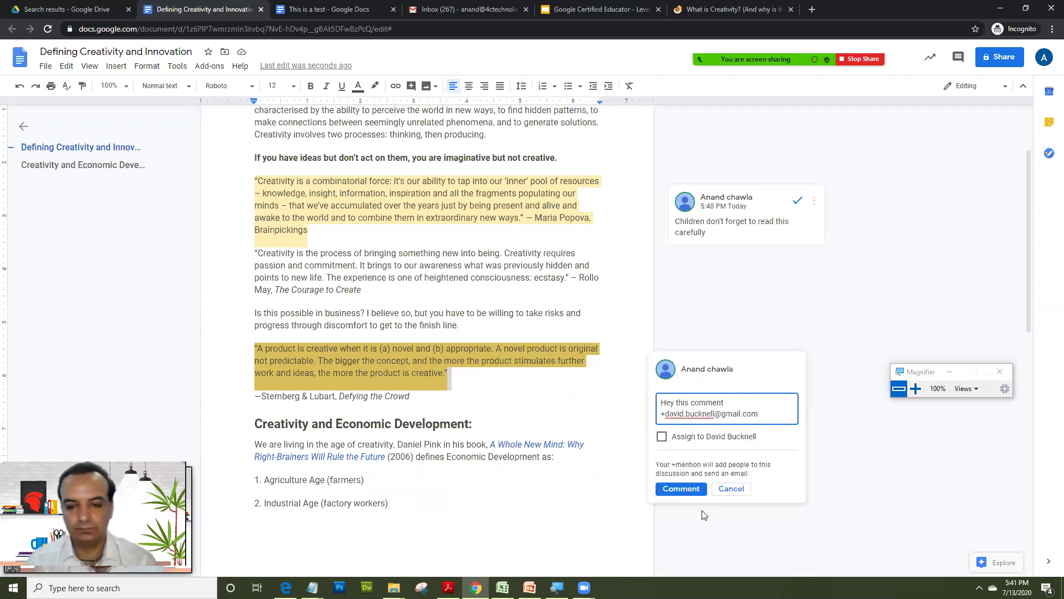
pyautogui.click(661, 437)
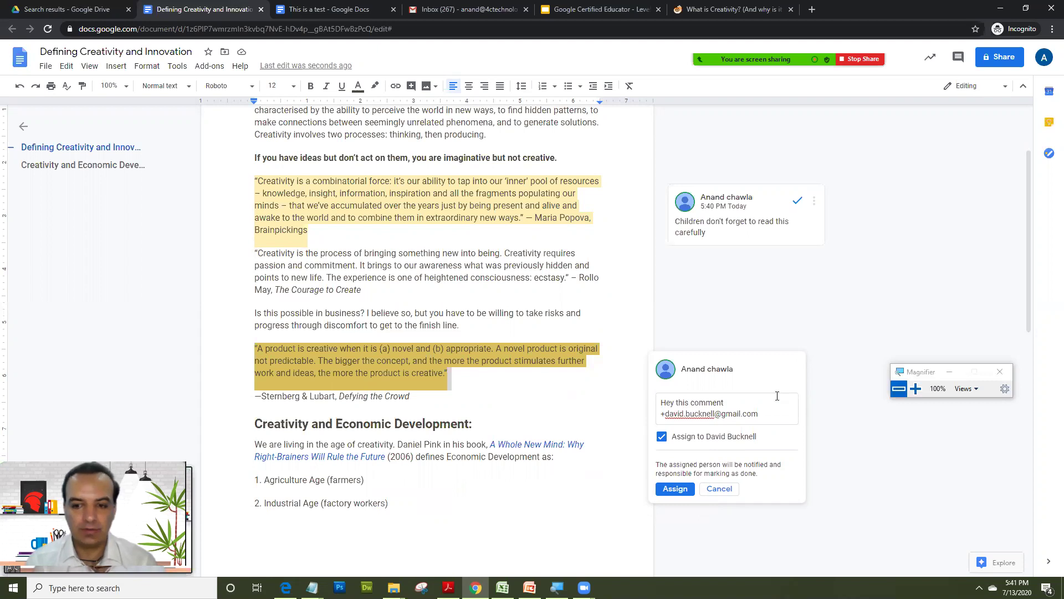
# Mention a second suggested contact at the end of the comment draft, after the first contact's e-mail
pyautogui.click(768, 413)
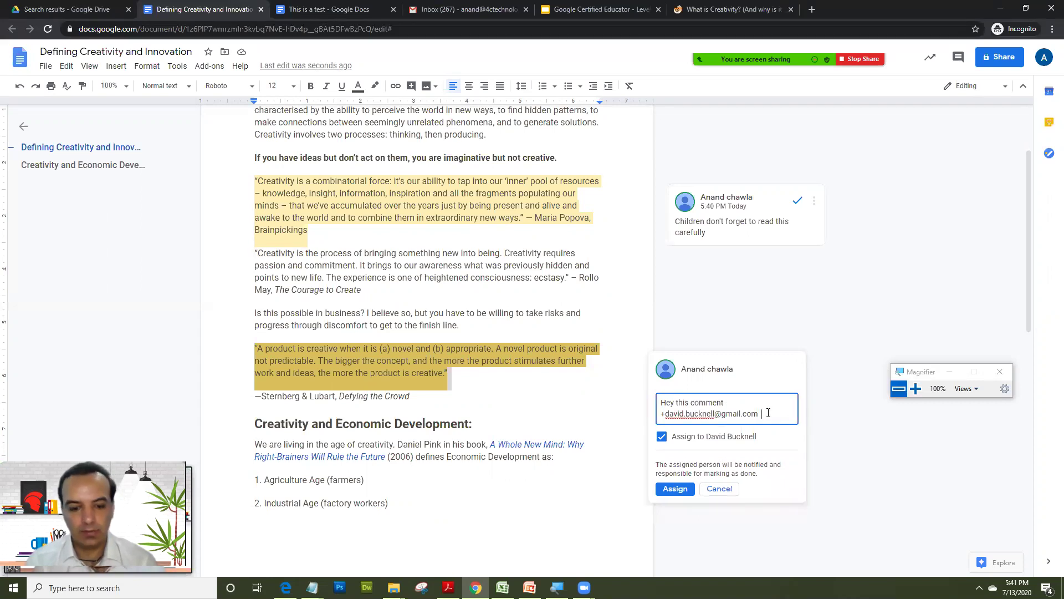
pyautogui.press('BackSpace')
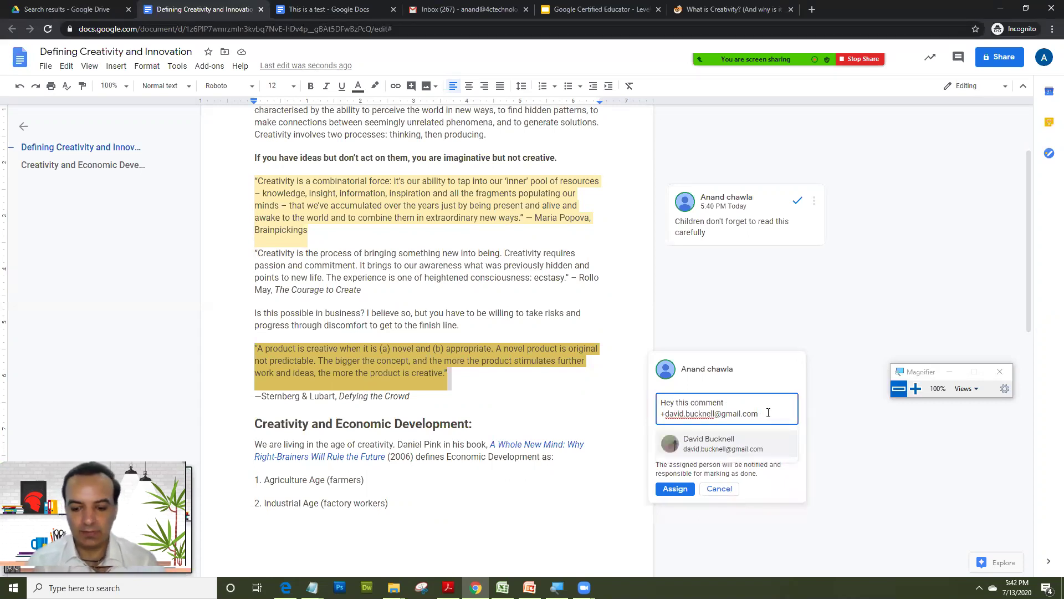
pyautogui.write('+')
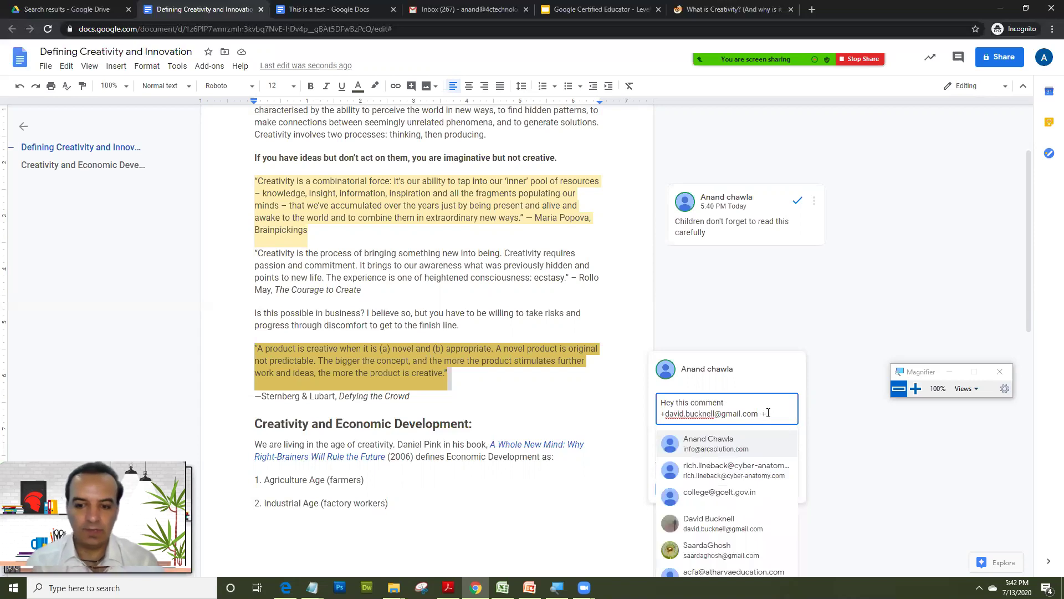
pyautogui.click(740, 548)
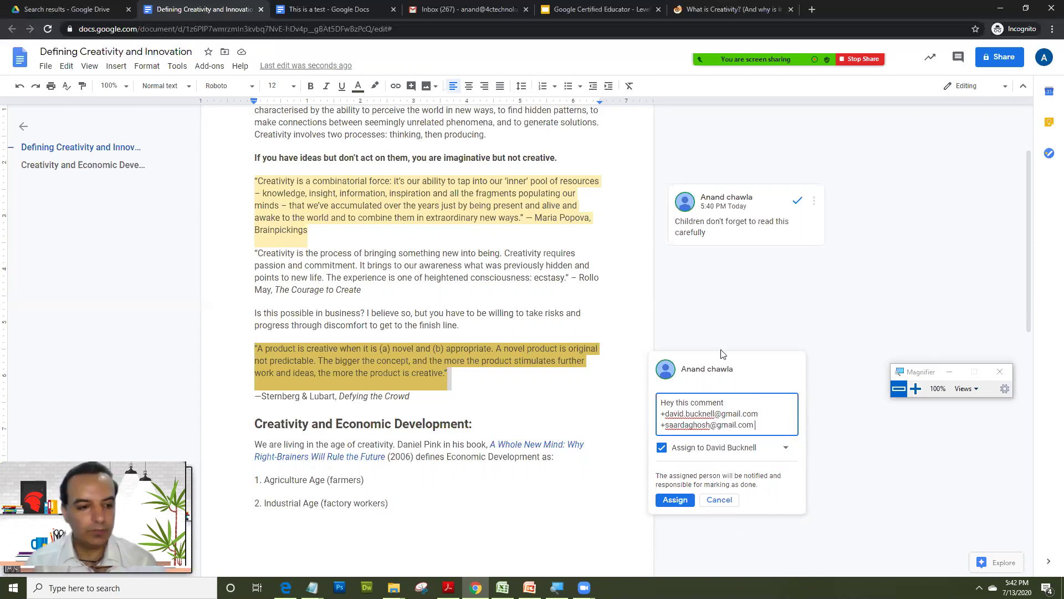
# Switch to the "Google Certified Educator - Level 1" presentation in Google Slides and review the Module 1 slide's topics from Gmail to Docs
pyautogui.click(592, 5)
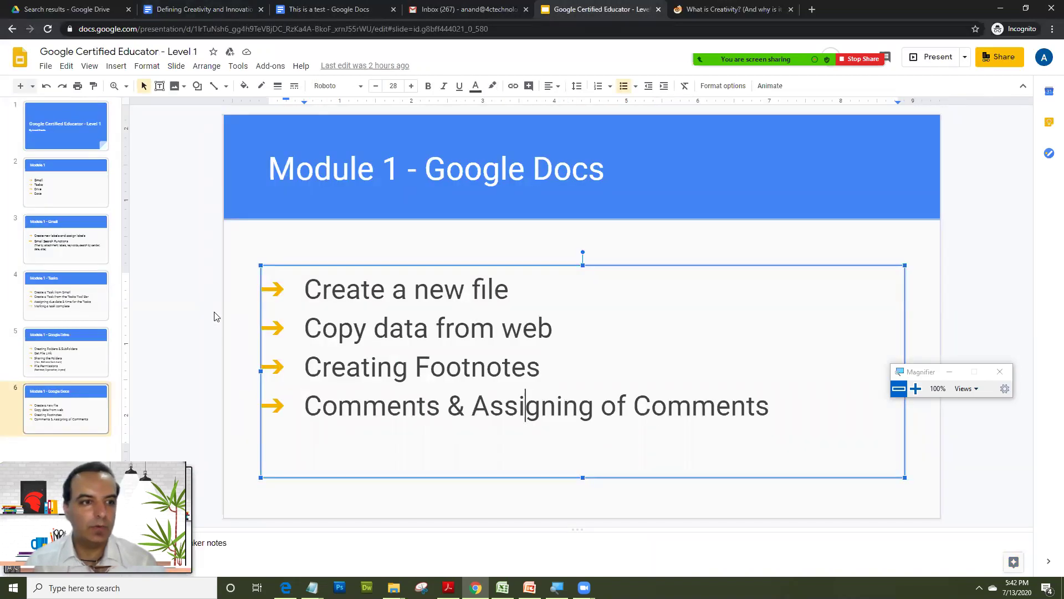
pyautogui.click(38, 201)
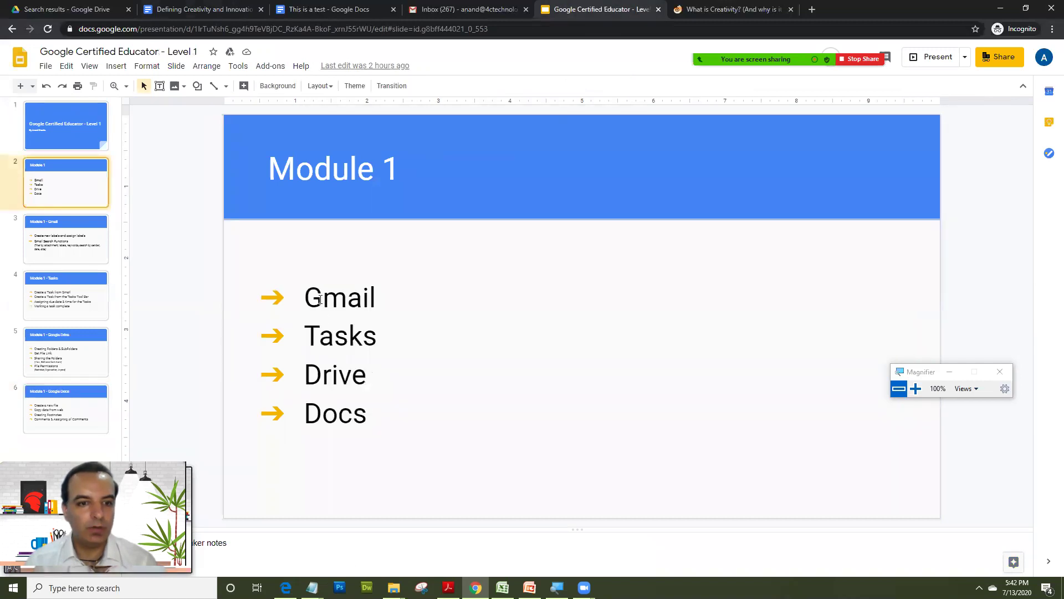
pyautogui.click(329, 338)
pyautogui.click(330, 373)
pyautogui.click(334, 411)
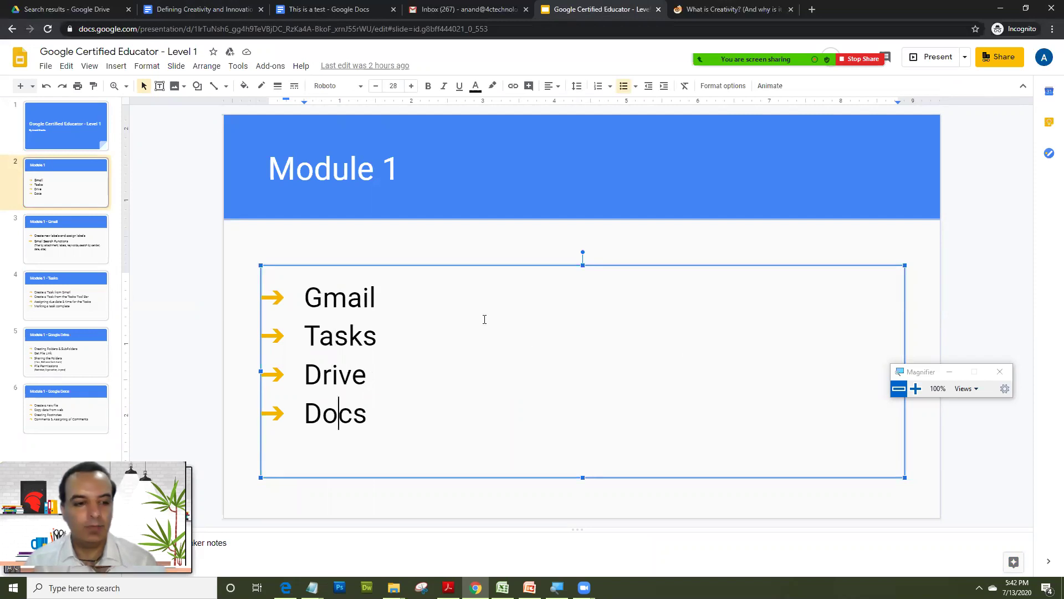